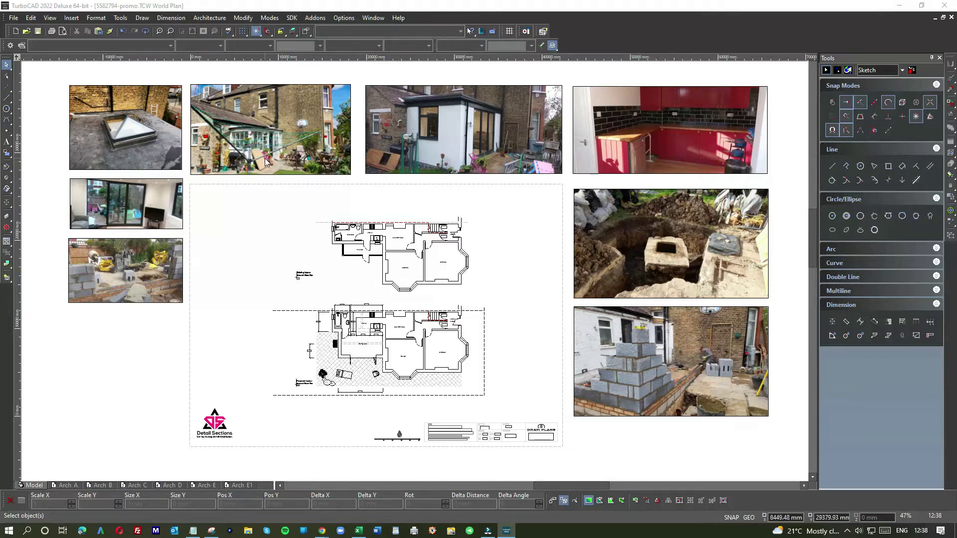
Step: Examine the photo of the house's original rear elevation, focusing on the sunroom, its roof edge and the adjoining brick wall
scroll(269, 143, down, 2)
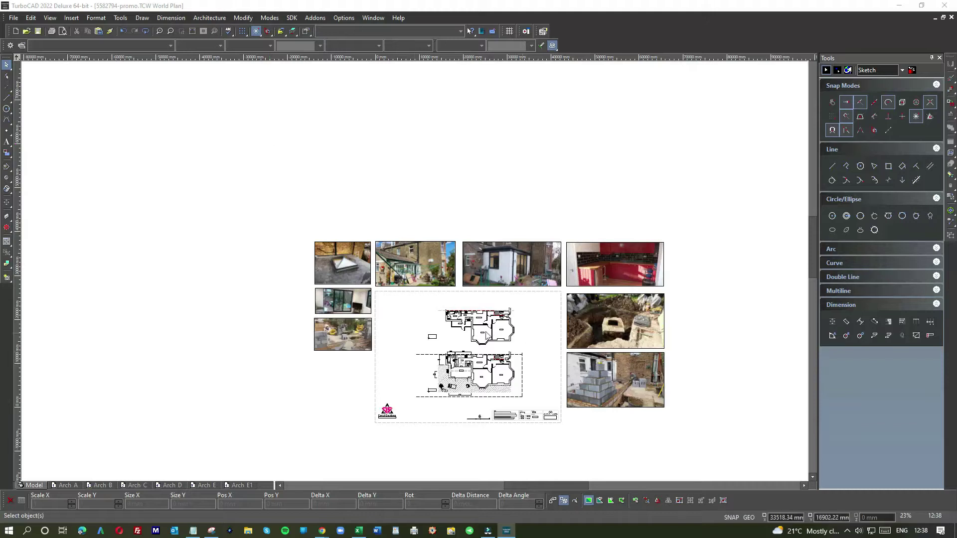
scroll(408, 263, up, 4)
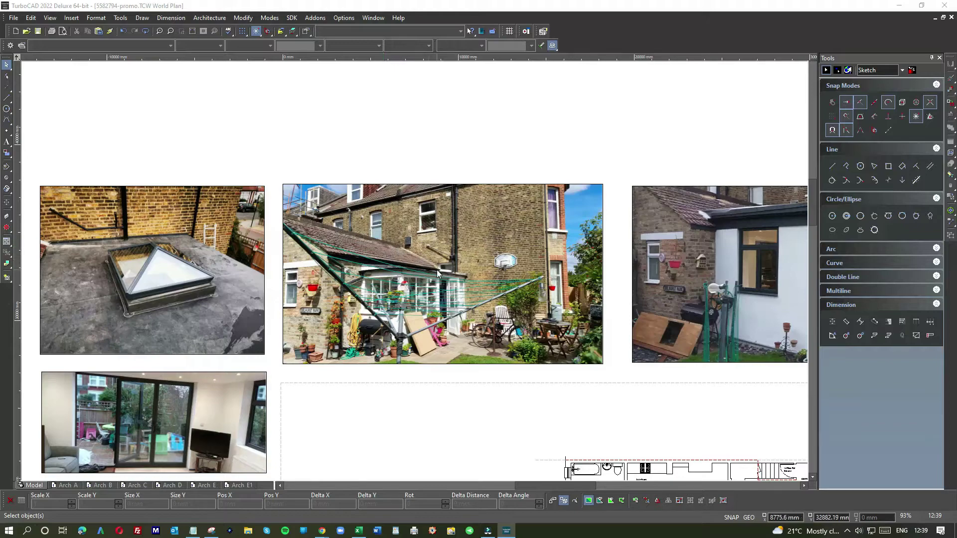
scroll(437, 270, up, 5)
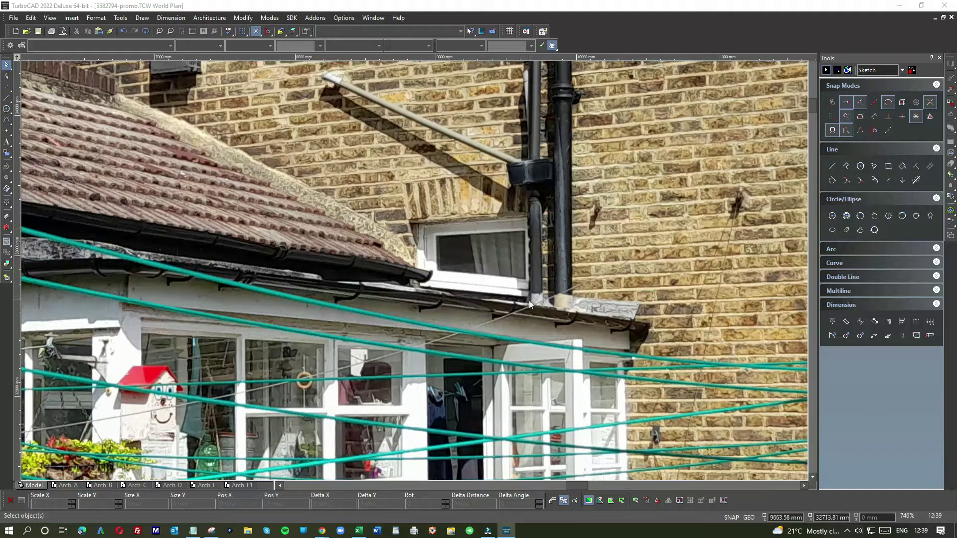
scroll(298, 212, down, 3)
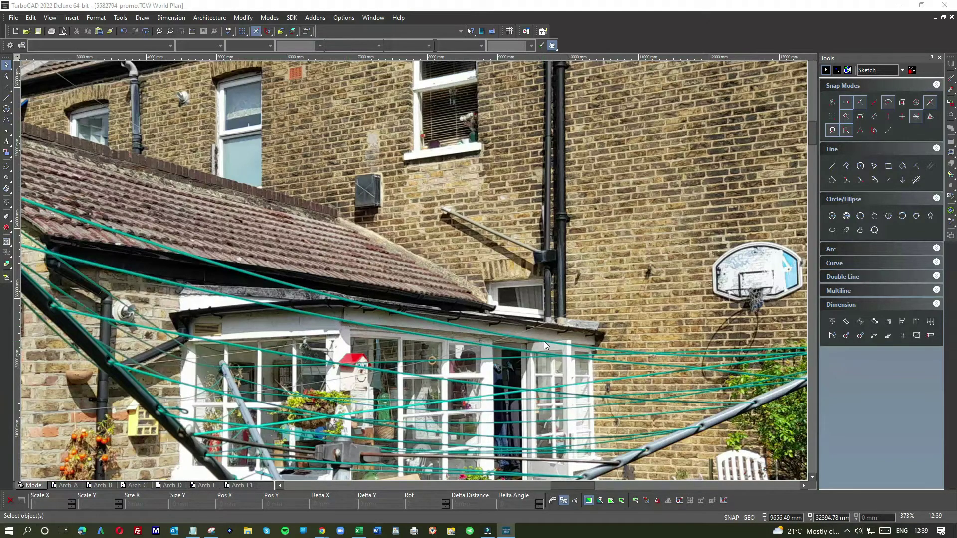
scroll(543, 341, down, 3)
scroll(414, 271, up, 3)
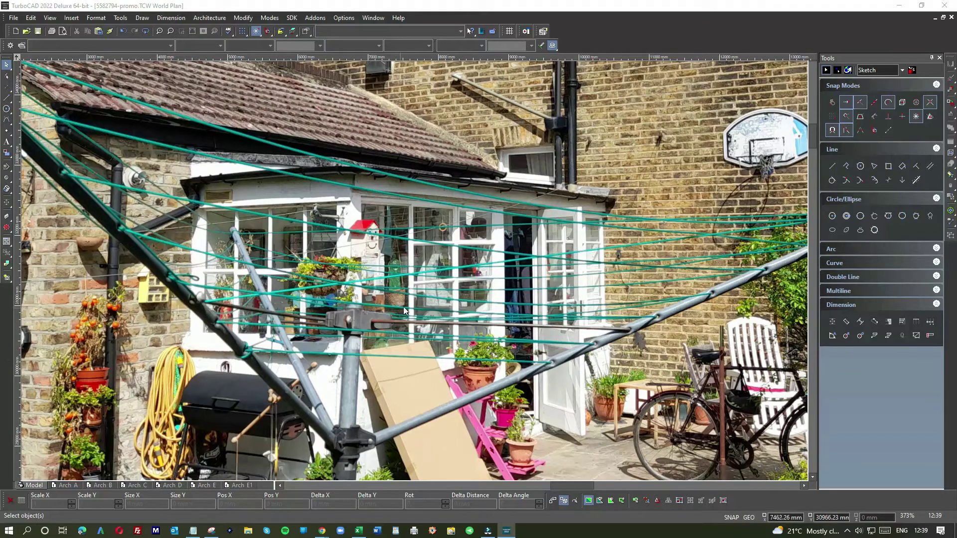
scroll(476, 323, down, 2)
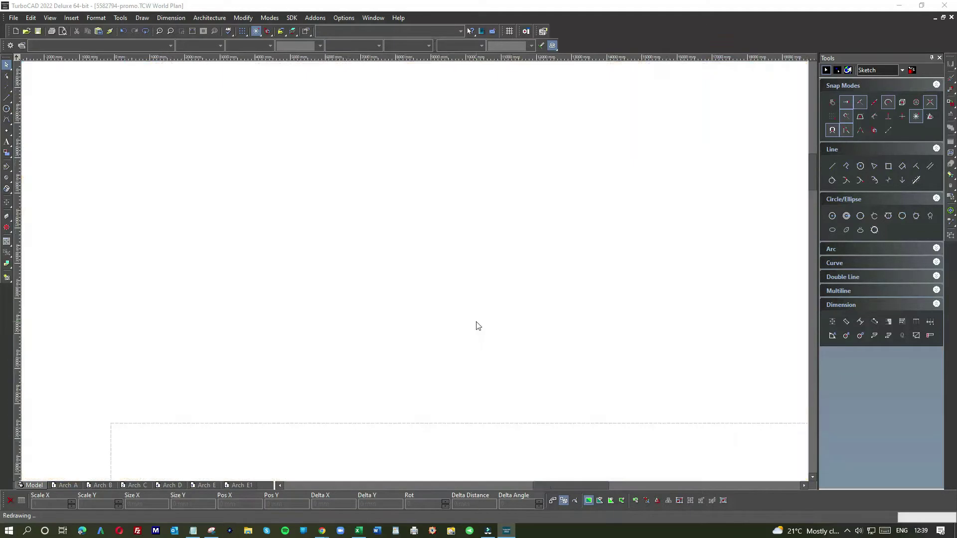
scroll(382, 282, down, 2)
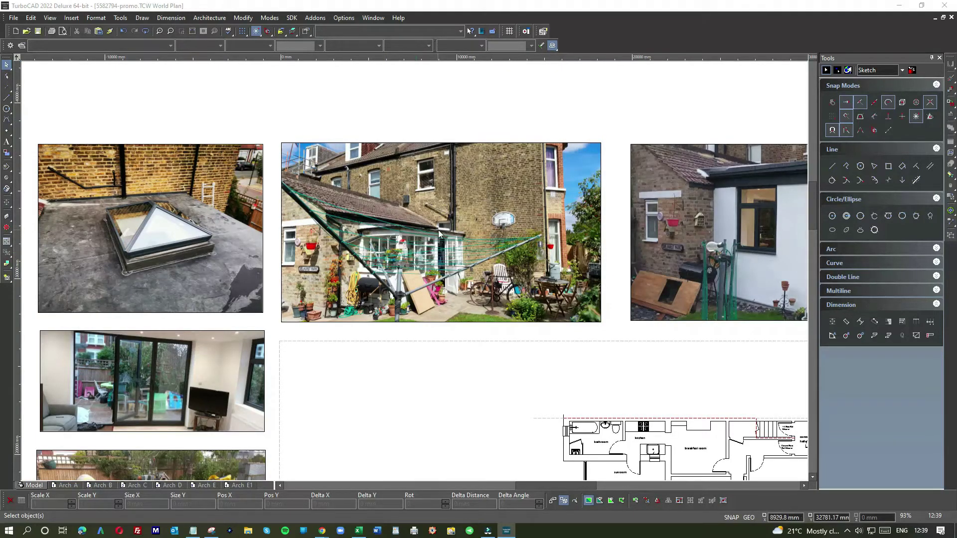
scroll(391, 312, down, 2)
scroll(385, 278, up, 4)
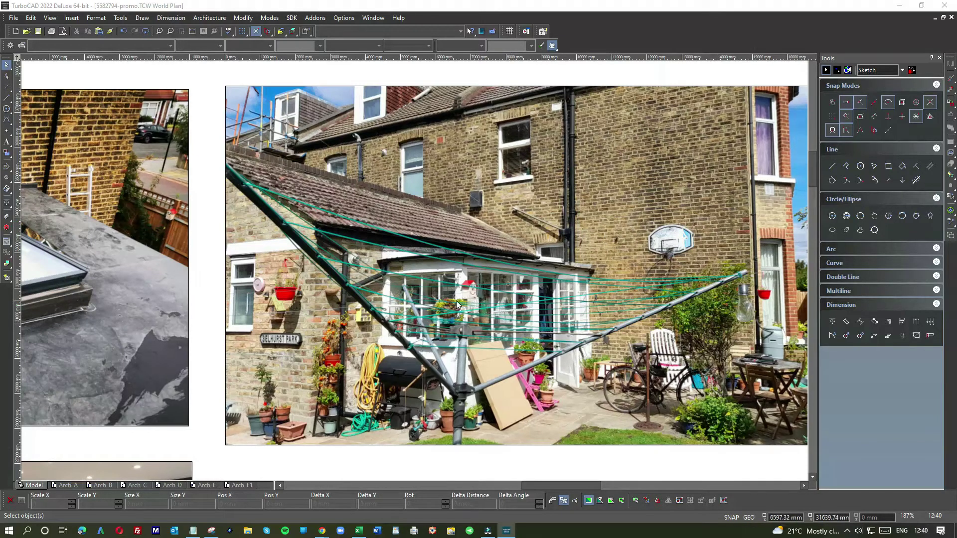
Step: Compare the existing ground floor layout with the proposed layout's bathroom and kitchen area, including its dimensions
scroll(445, 301, down, 4)
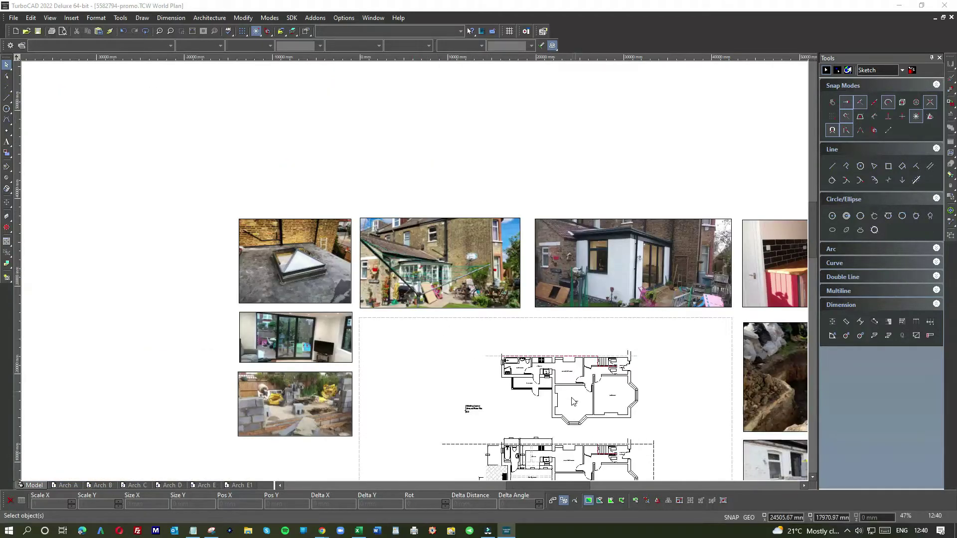
scroll(561, 380, up, 2)
scroll(416, 275, up, 2)
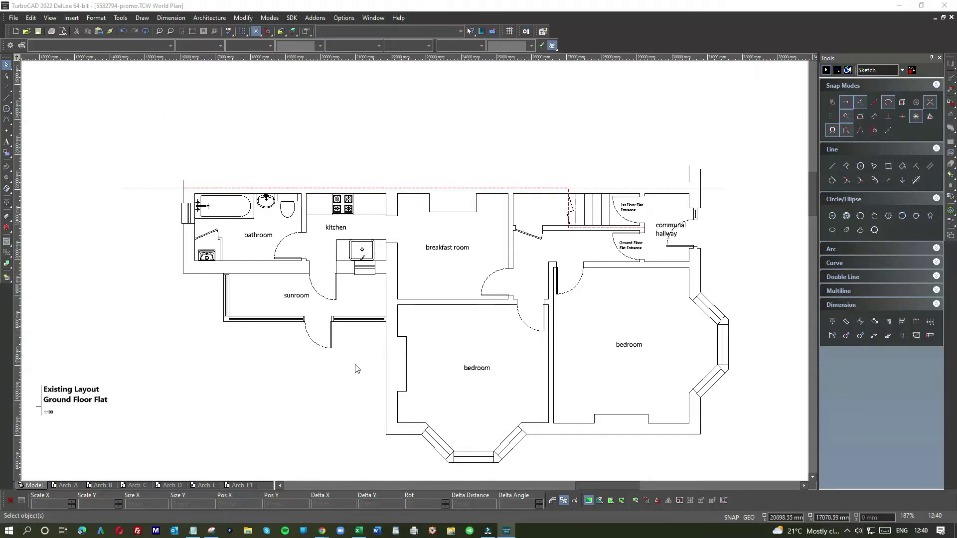
scroll(357, 369, down, 2)
scroll(403, 413, down, 2)
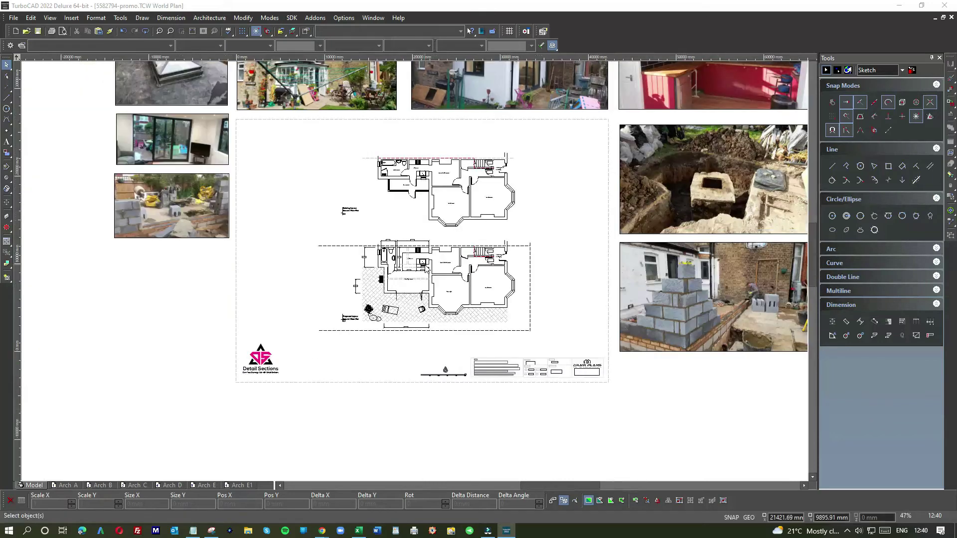
scroll(445, 277, up, 4)
scroll(445, 277, up, 2)
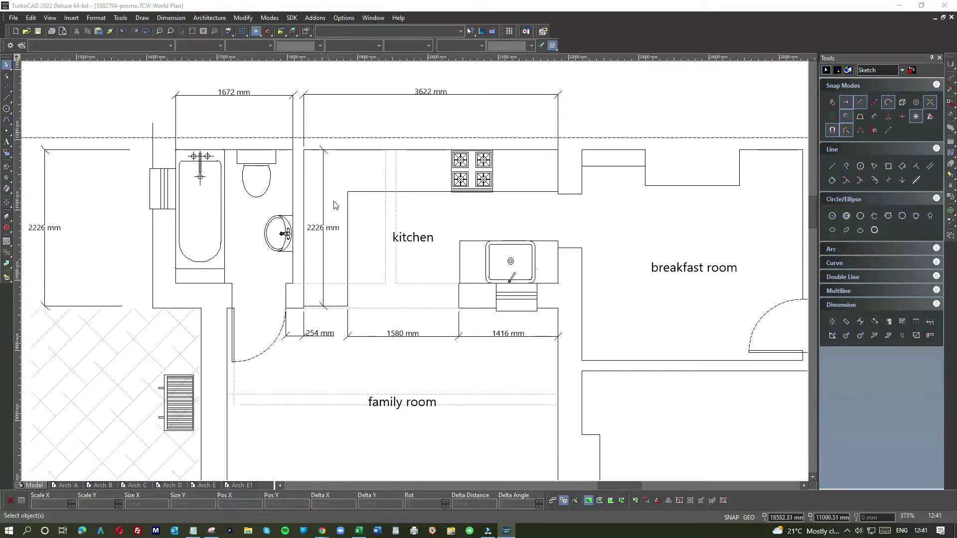
scroll(401, 218, down, 2)
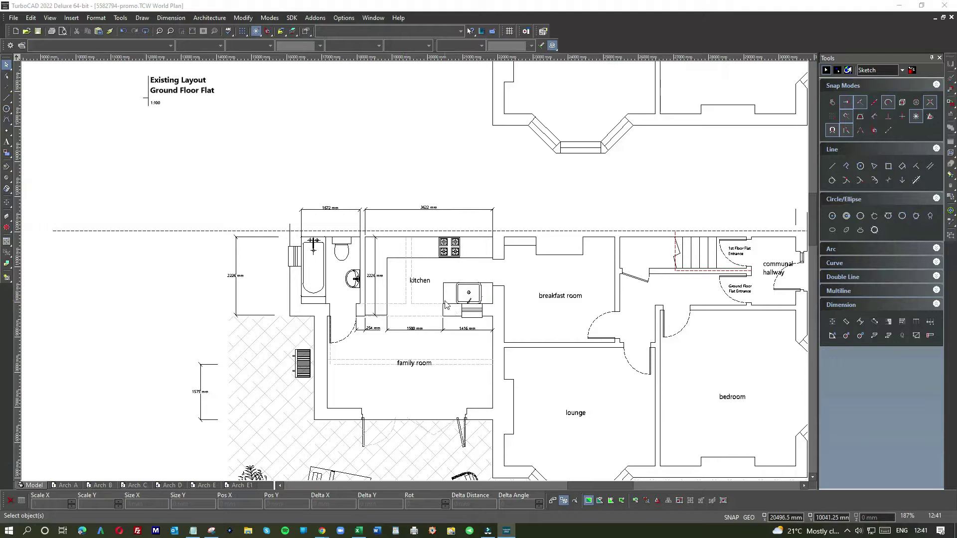
scroll(444, 306, up, 3)
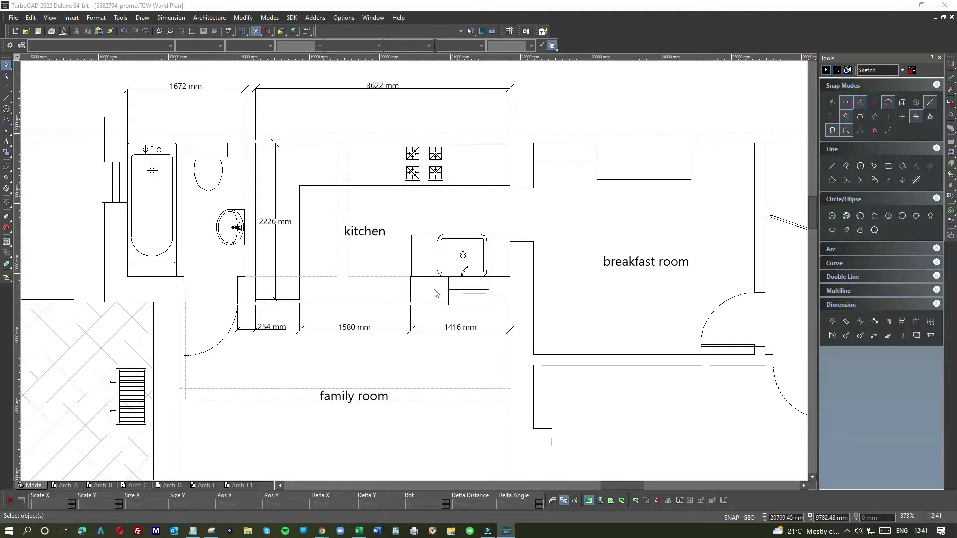
Step: Examine the family room extension in the proposed layout, including its outer wall, folding doors and adjoining patio
scroll(434, 294, down, 2)
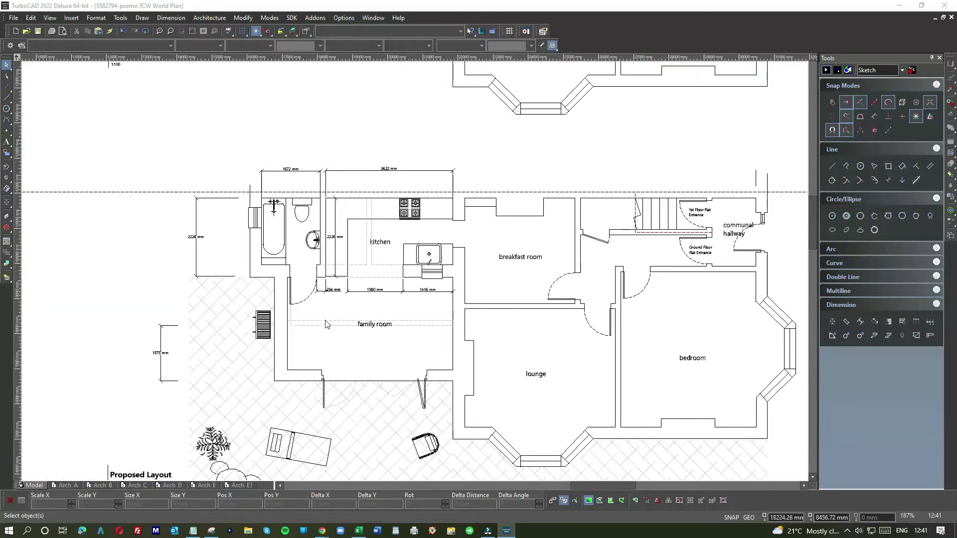
scroll(358, 324, up, 2)
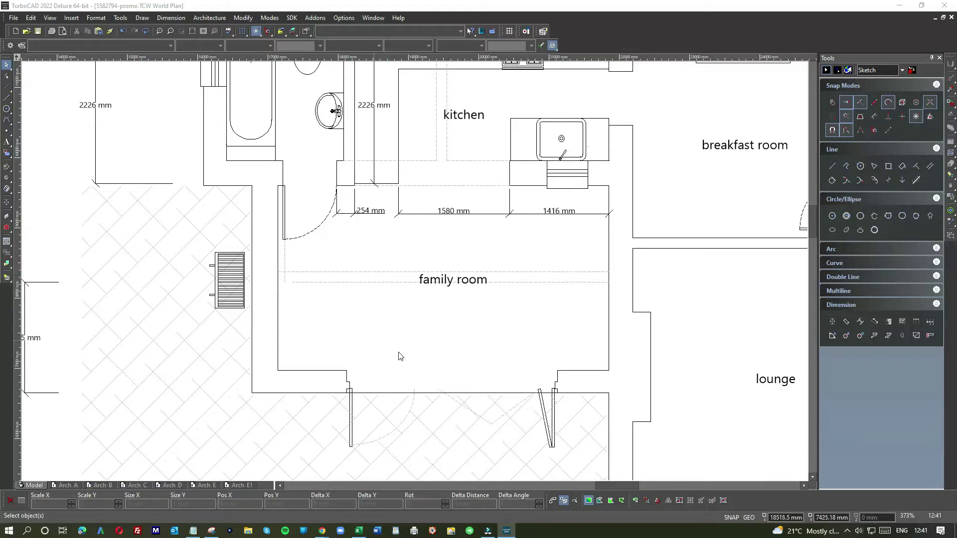
scroll(416, 275, down, 2)
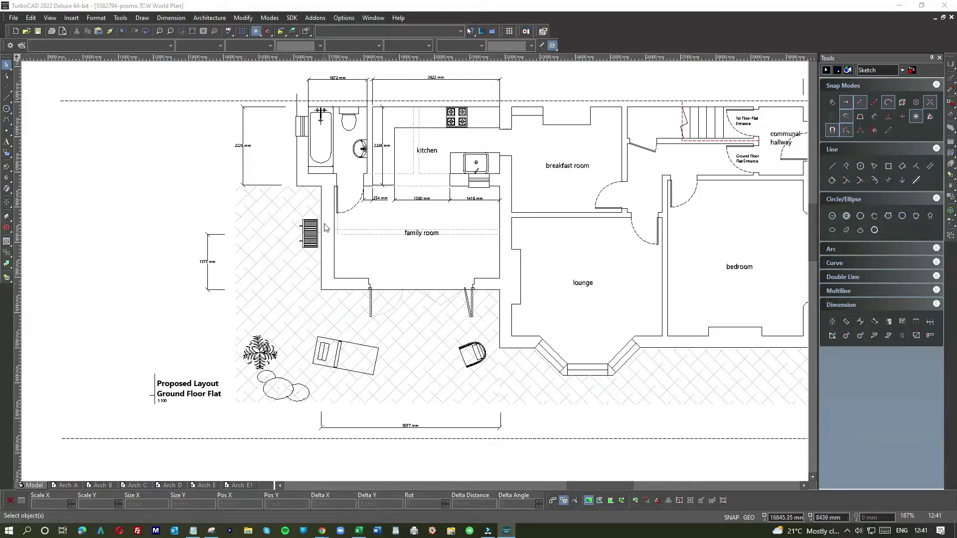
scroll(327, 222, up, 2)
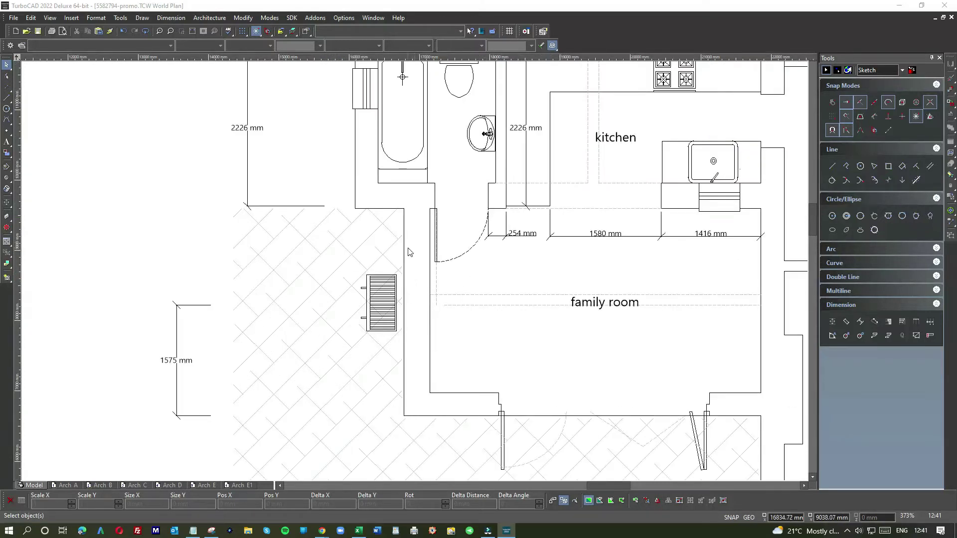
scroll(427, 299, down, 2)
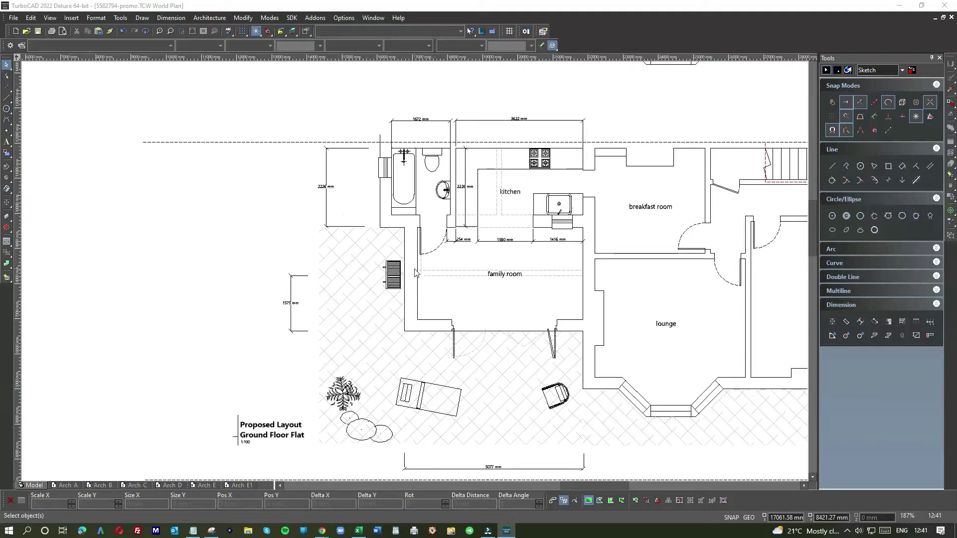
scroll(414, 265, up, 2)
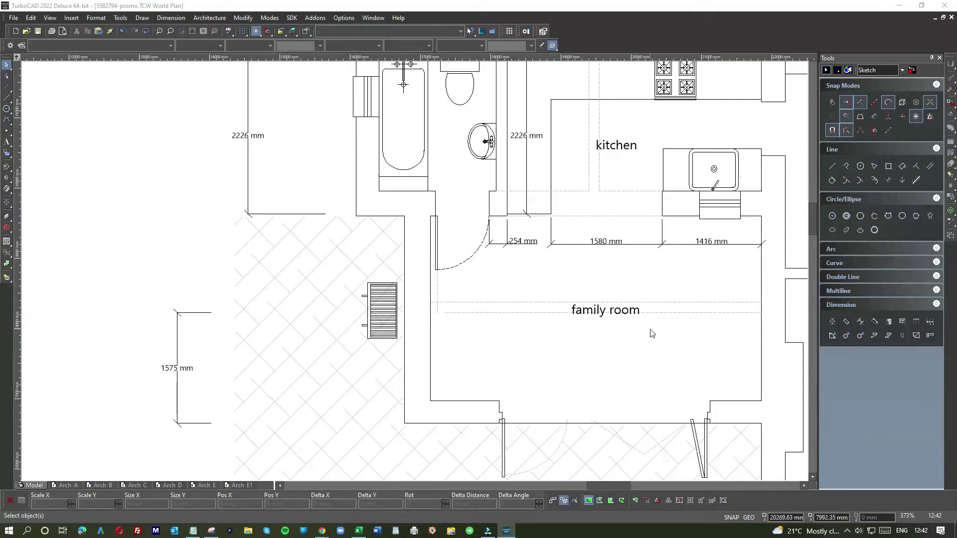
scroll(660, 331, down, 2)
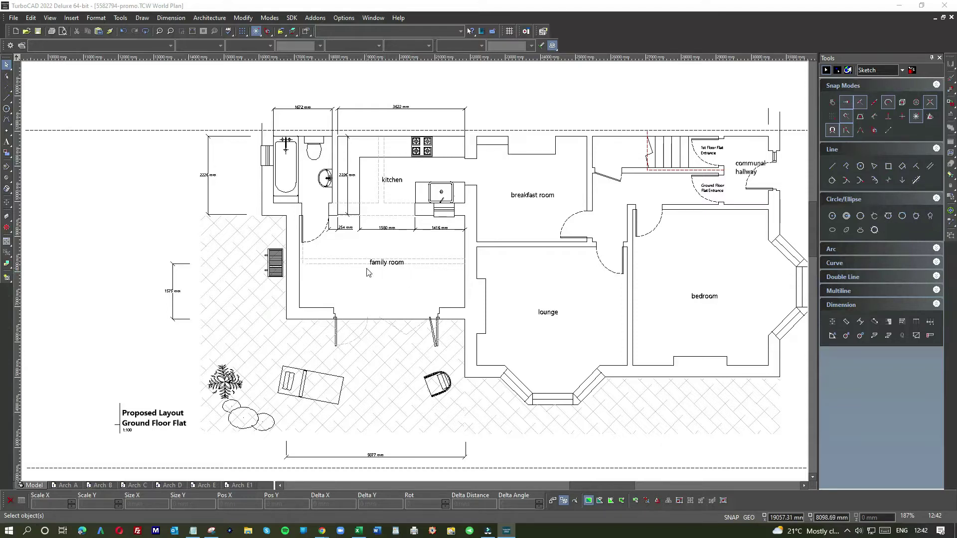
scroll(368, 272, down, 3)
scroll(237, 229, down, 3)
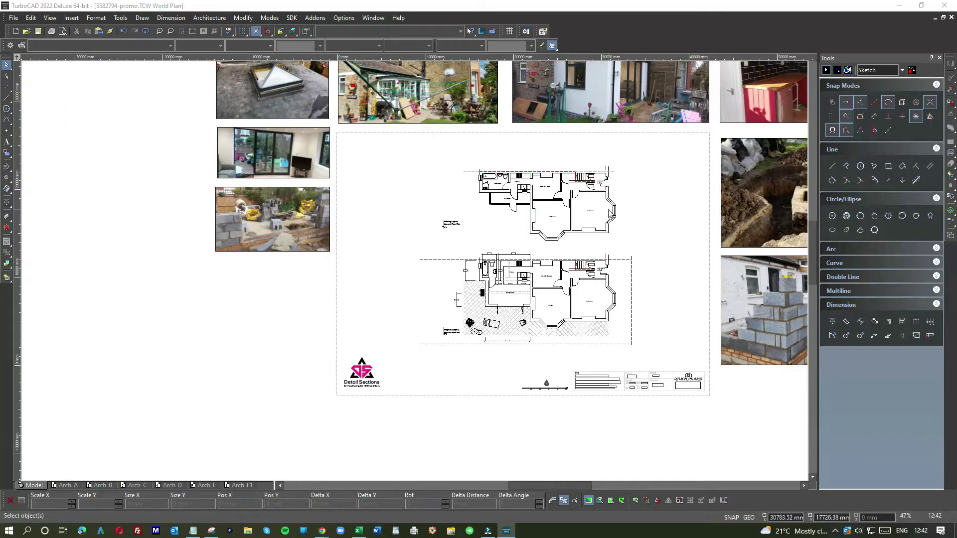
Step: Review the exterior photos of the original sunroom and the finished extension, and inspect the pyramid rooflight on the flat roof
scroll(464, 169, down, 3)
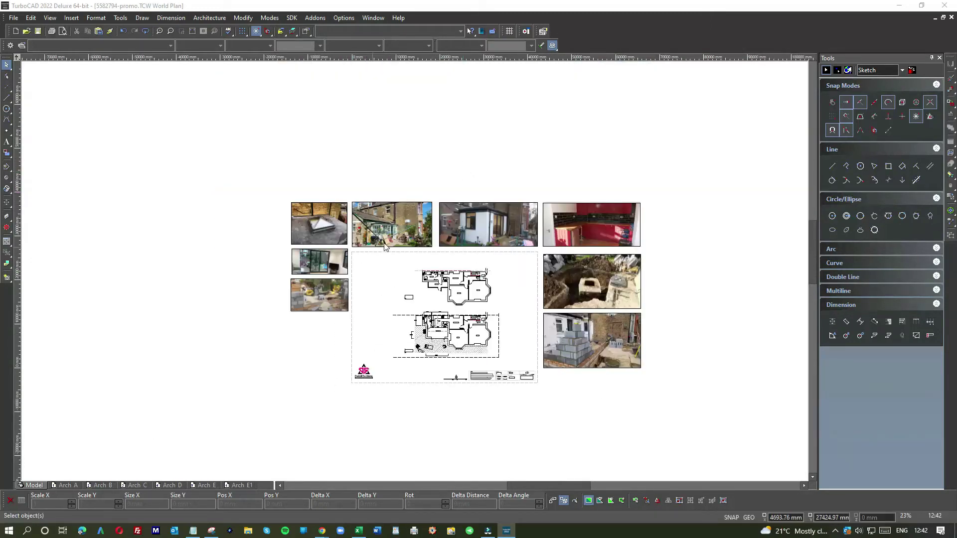
scroll(385, 246, up, 6)
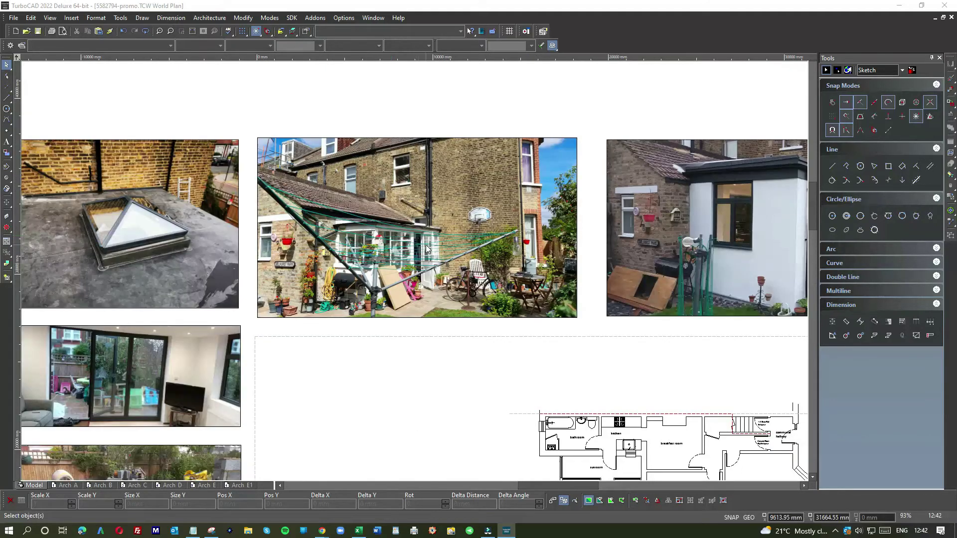
scroll(740, 285, down, 3)
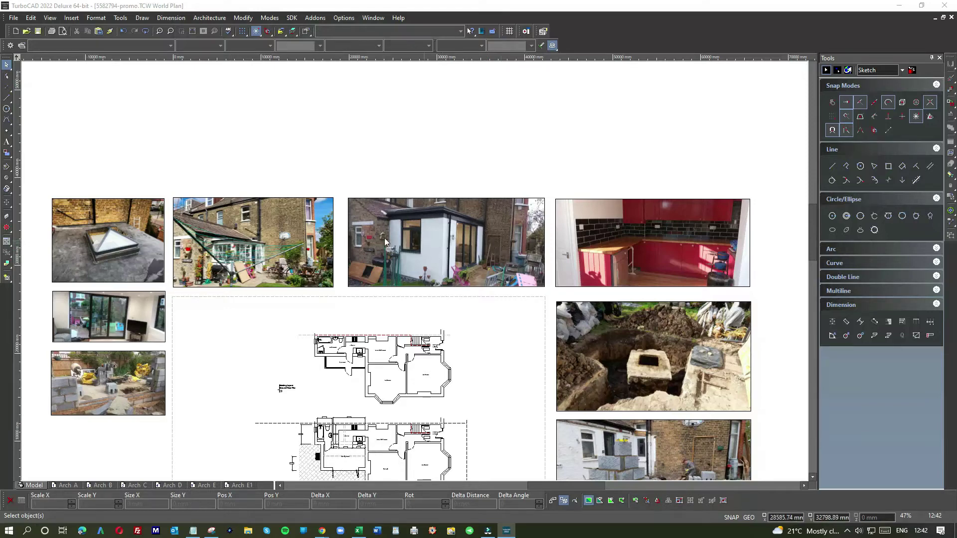
scroll(111, 242, up, 1)
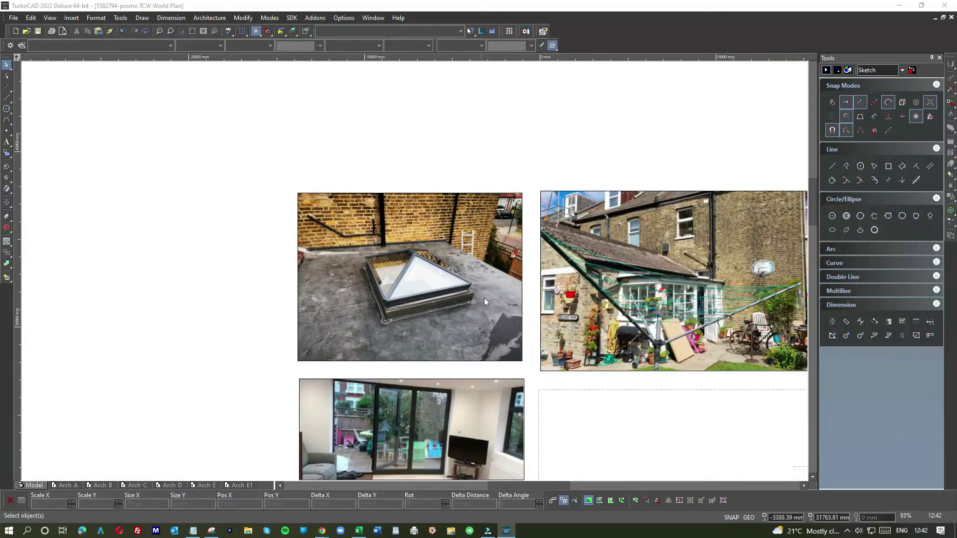
scroll(440, 290, up, 1)
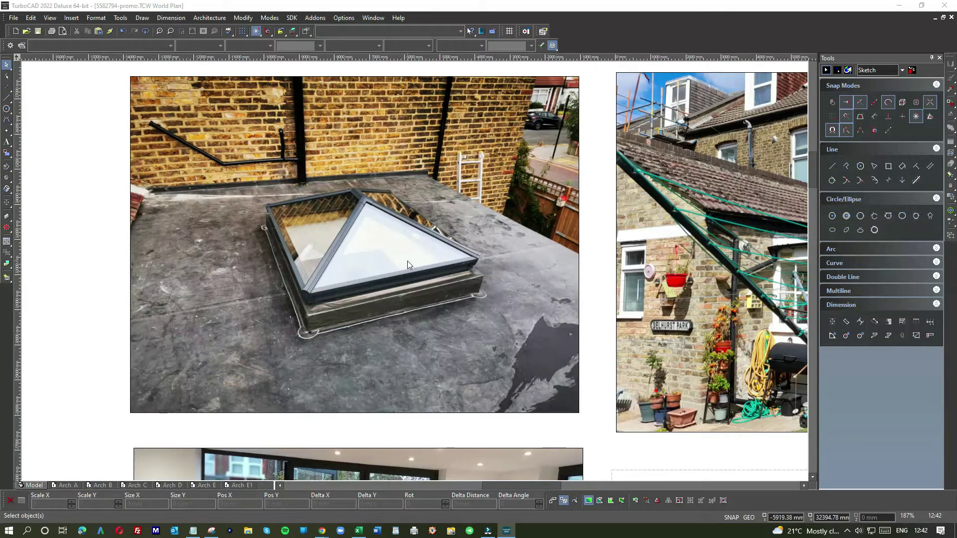
scroll(407, 261, down, 1)
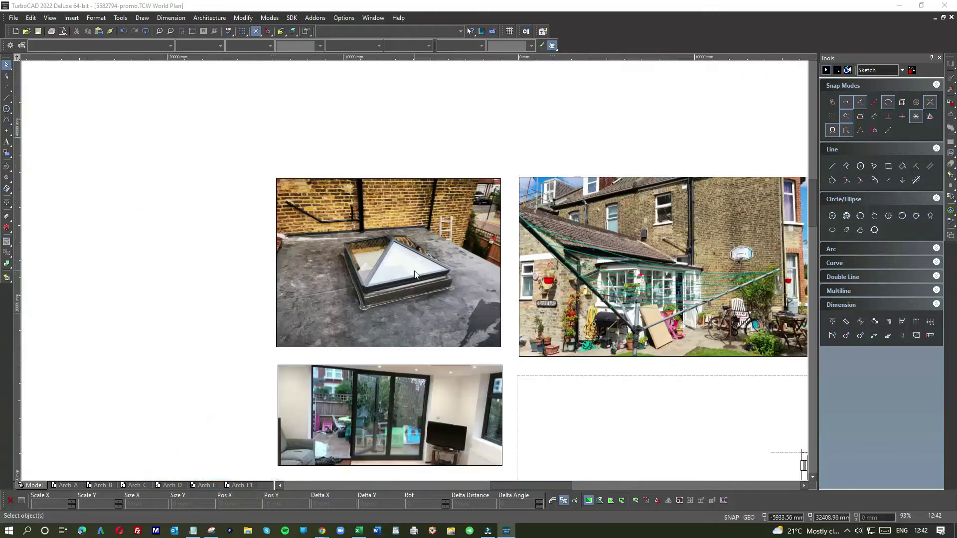
scroll(414, 270, down, 1)
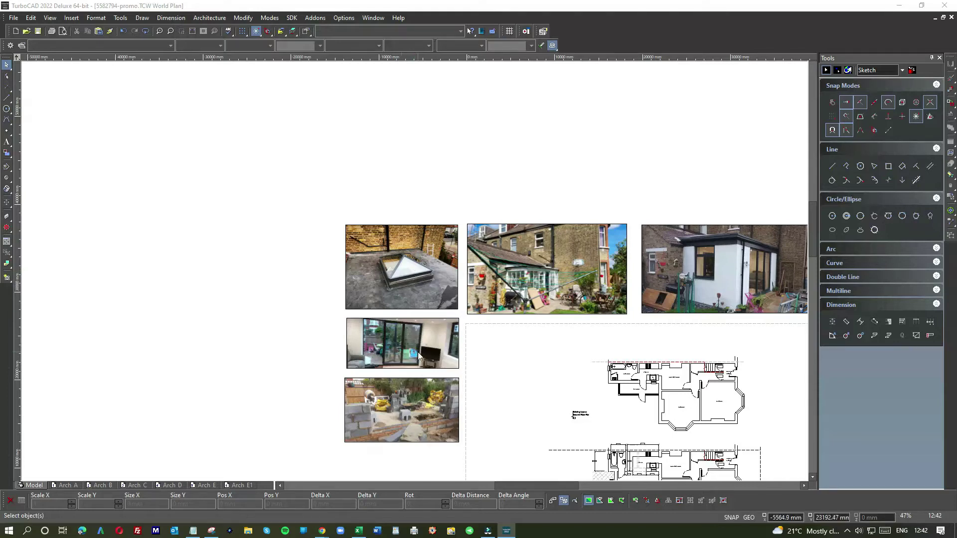
Step: Inspect the photos of the finished family room interior, the blockwork under construction and the excavation around the manhole
scroll(428, 348, up, 1)
scroll(414, 270, up, 1)
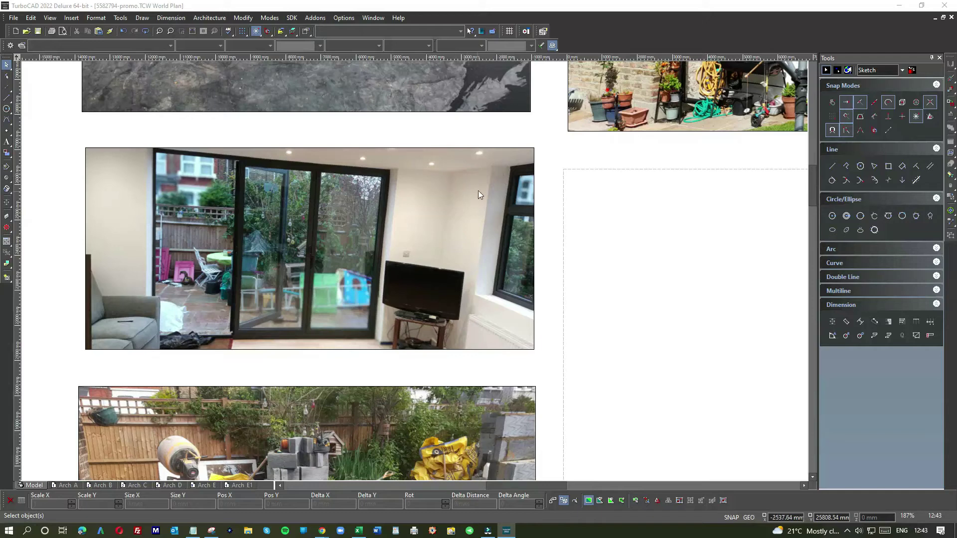
scroll(368, 339, down, 3)
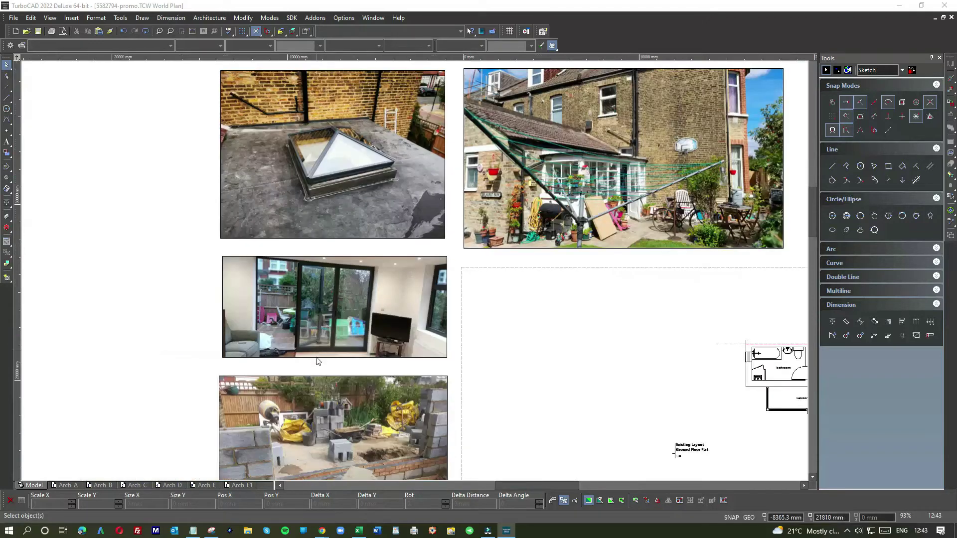
scroll(318, 365, down, 3)
scroll(424, 304, up, 4)
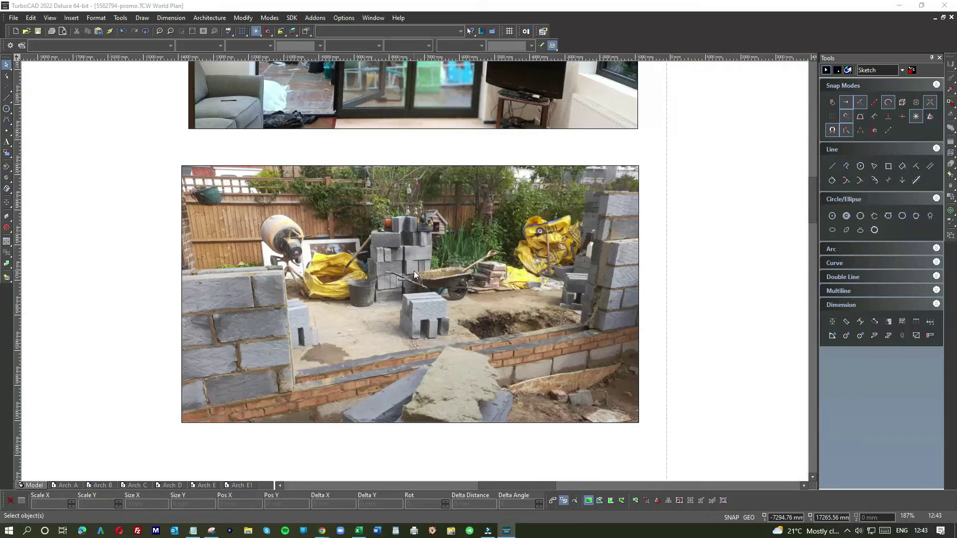
scroll(446, 262, down, 4)
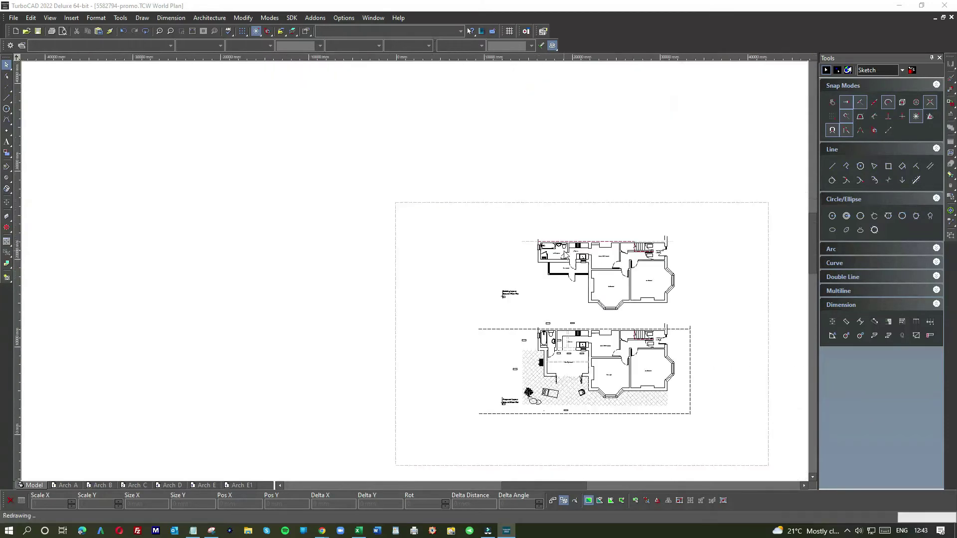
scroll(419, 274, down, 2)
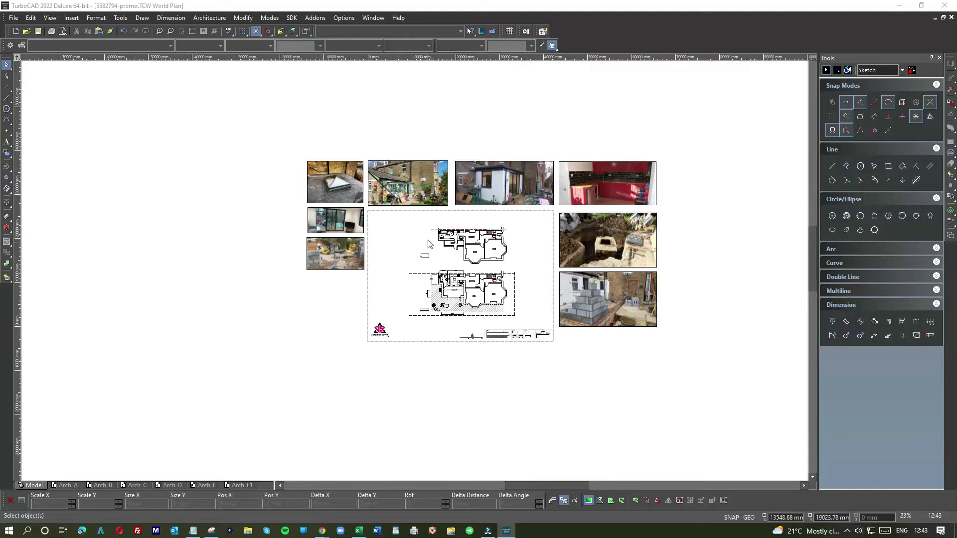
scroll(604, 253, up, 4)
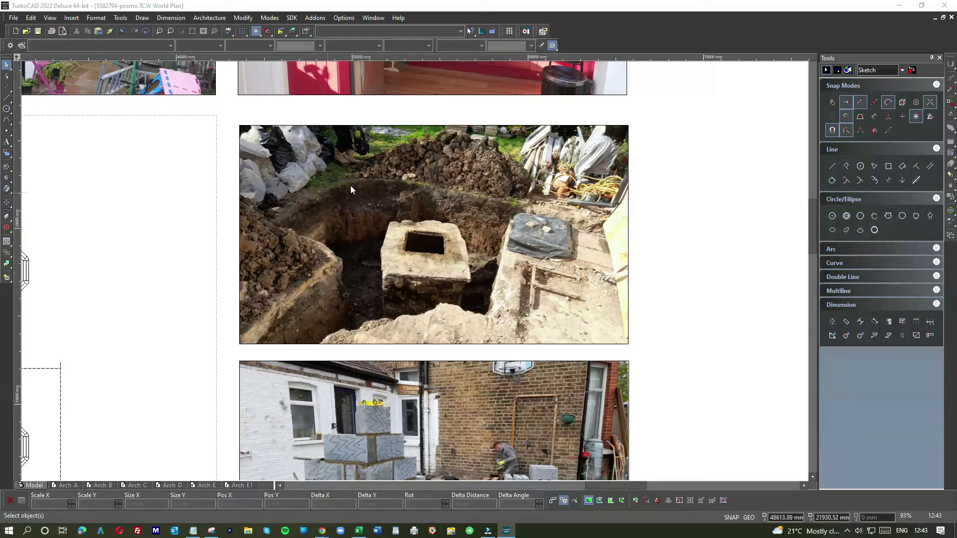
Step: Inspect the excavation around the manhole and the drain pipe beside the new brick and block wall in the construction photos
scroll(387, 188, down, 2)
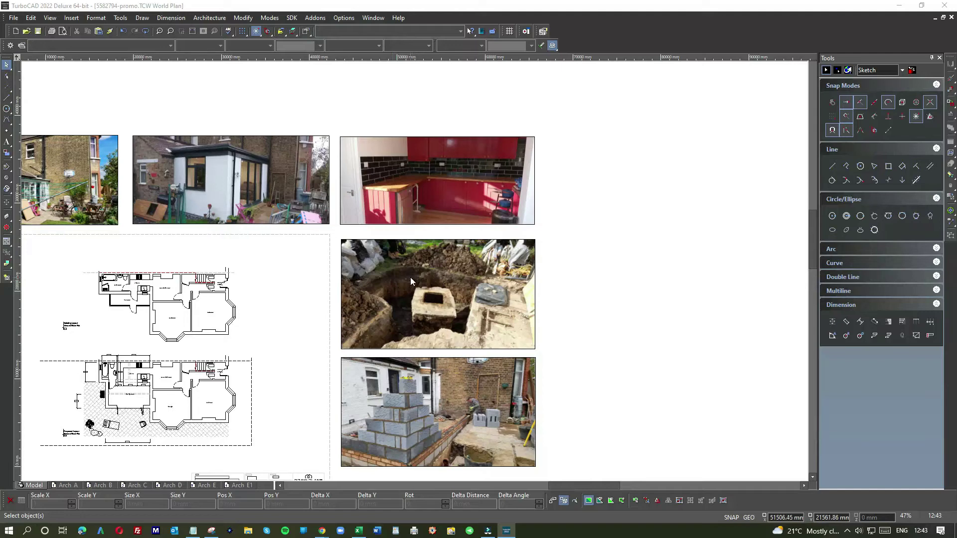
scroll(410, 277, up, 2)
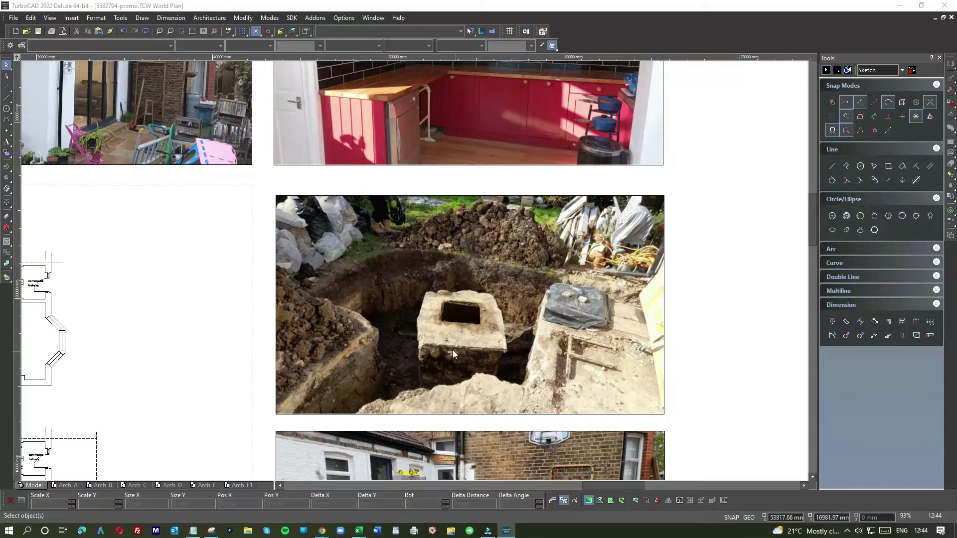
scroll(582, 373, down, 2)
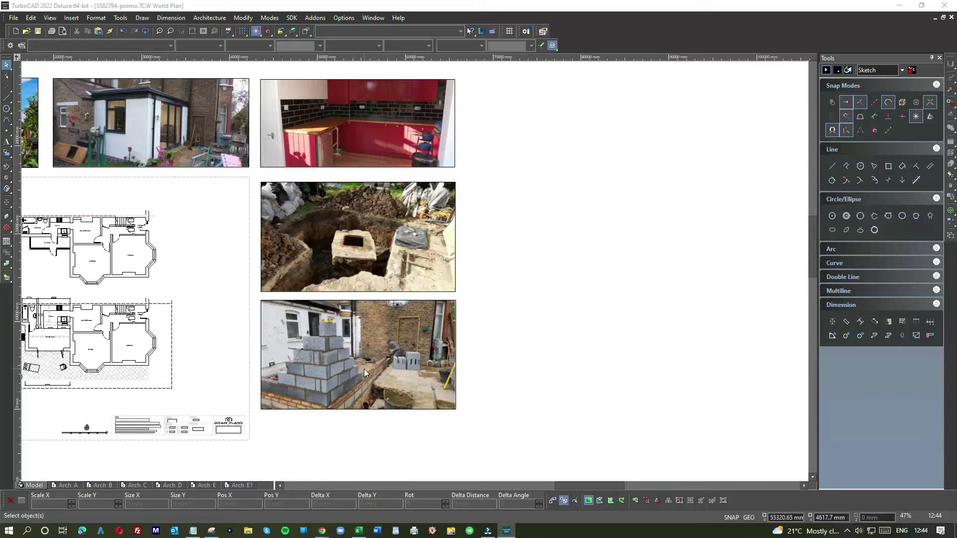
scroll(364, 368, up, 2)
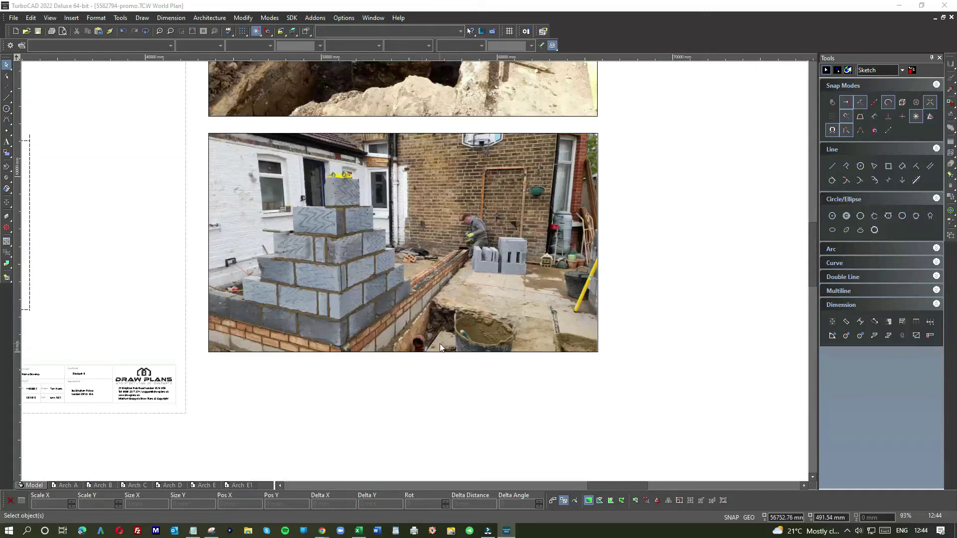
scroll(440, 343, up, 2)
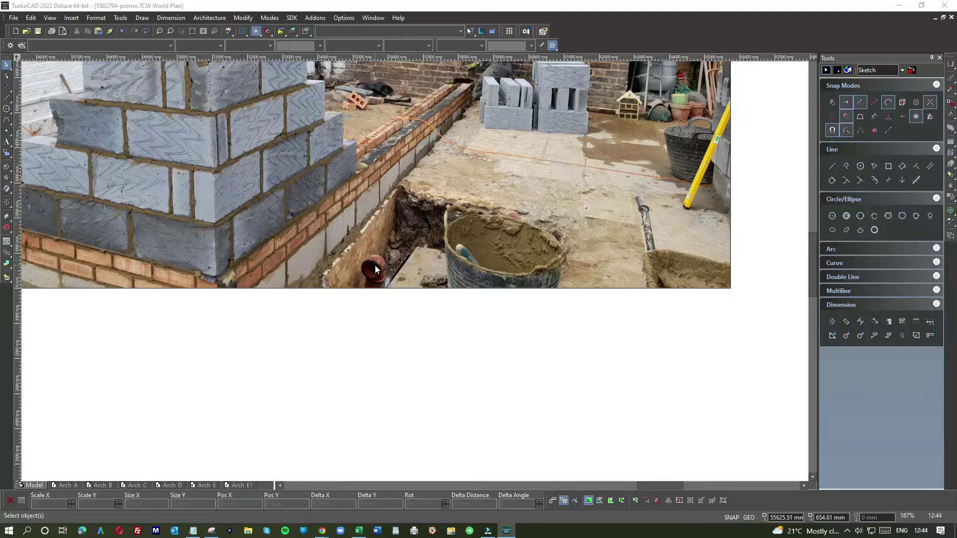
scroll(374, 269, down, 2)
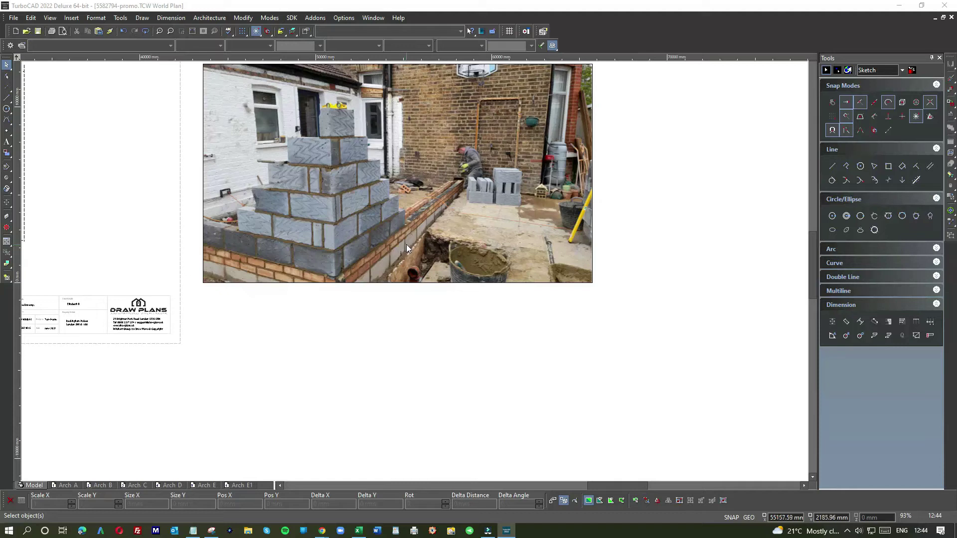
Step: Inspect the construction photo of the partly built block walls with the cement mixer and garden fence behind
scroll(443, 217, down, 3)
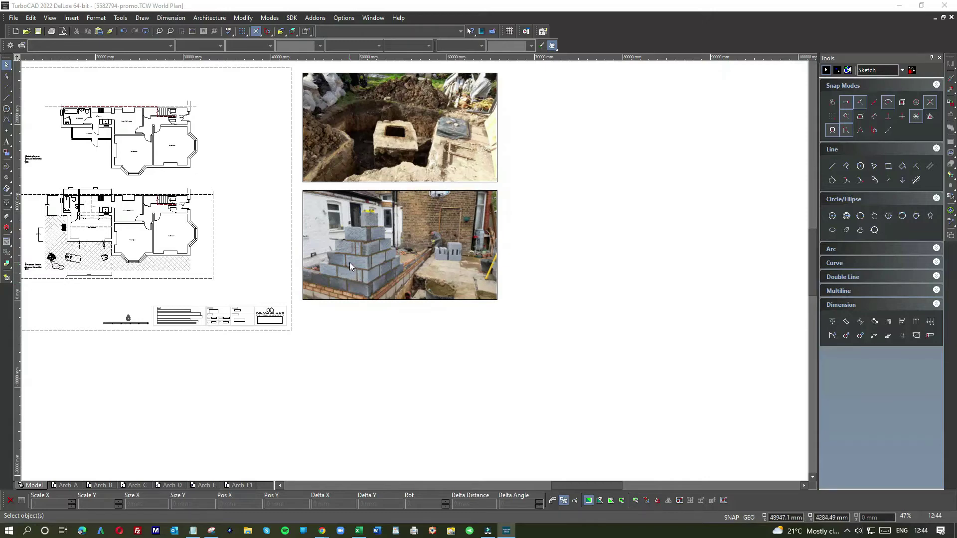
scroll(348, 262, down, 3)
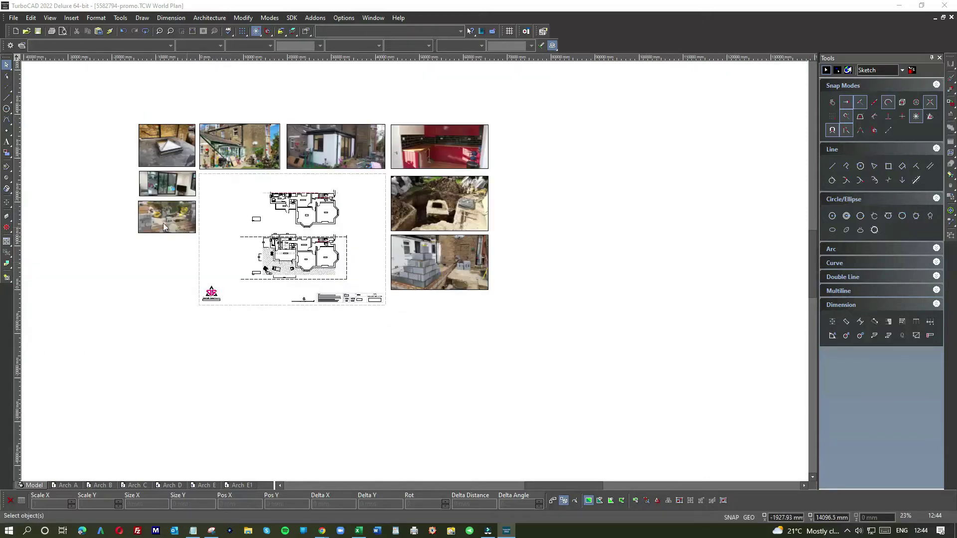
scroll(414, 271, up, 3)
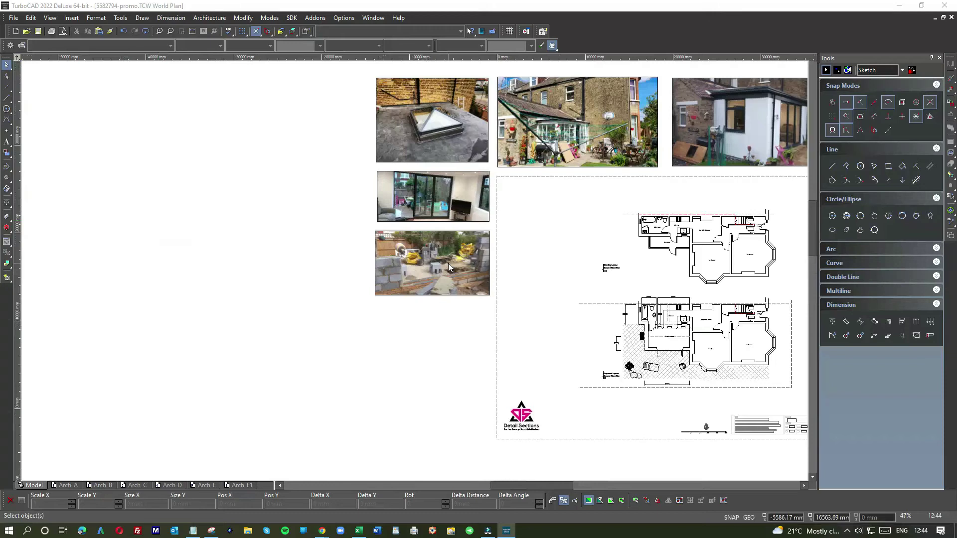
scroll(414, 270, up, 3)
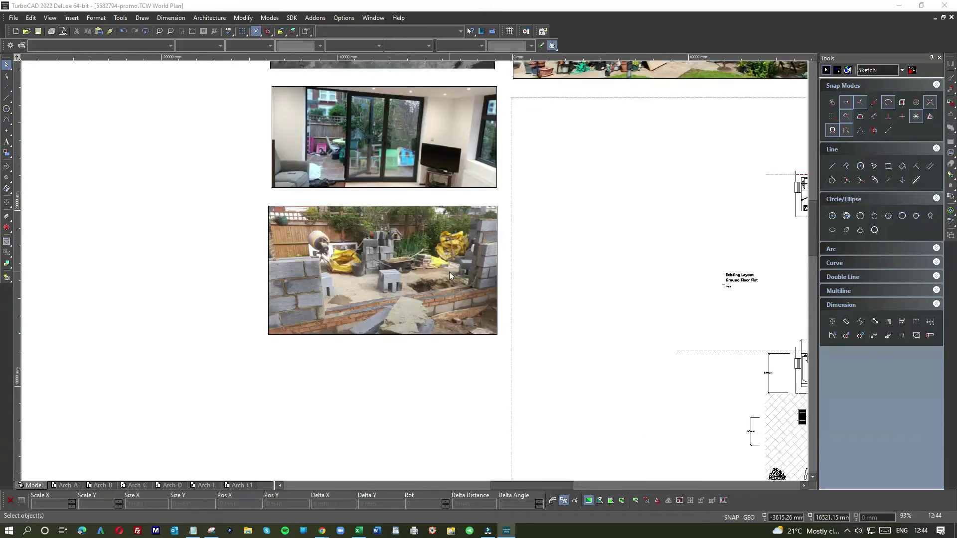
scroll(458, 290, down, 3)
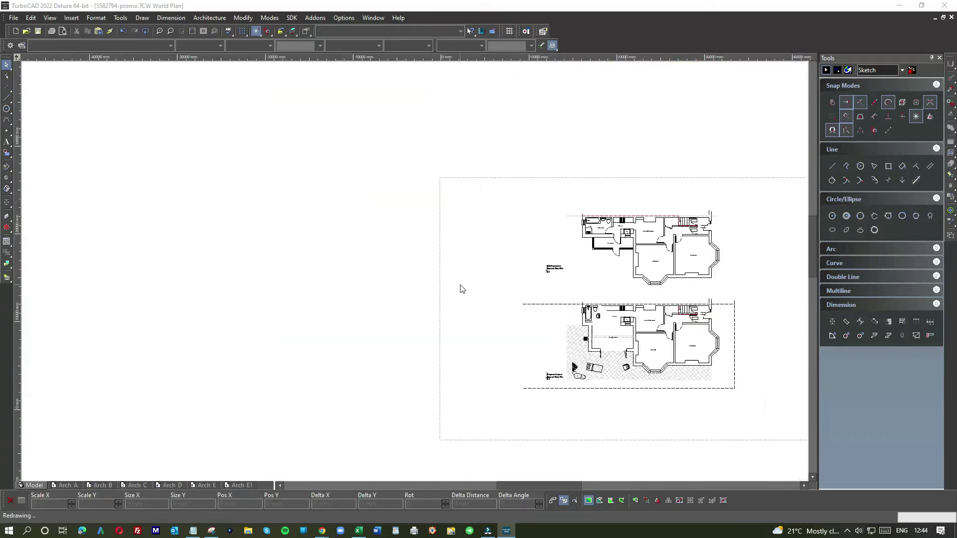
Step: Examine the proposed layout's family room, folding doors and patio in relation to the adjoining lounge and its bay window
scroll(548, 250, down, 3)
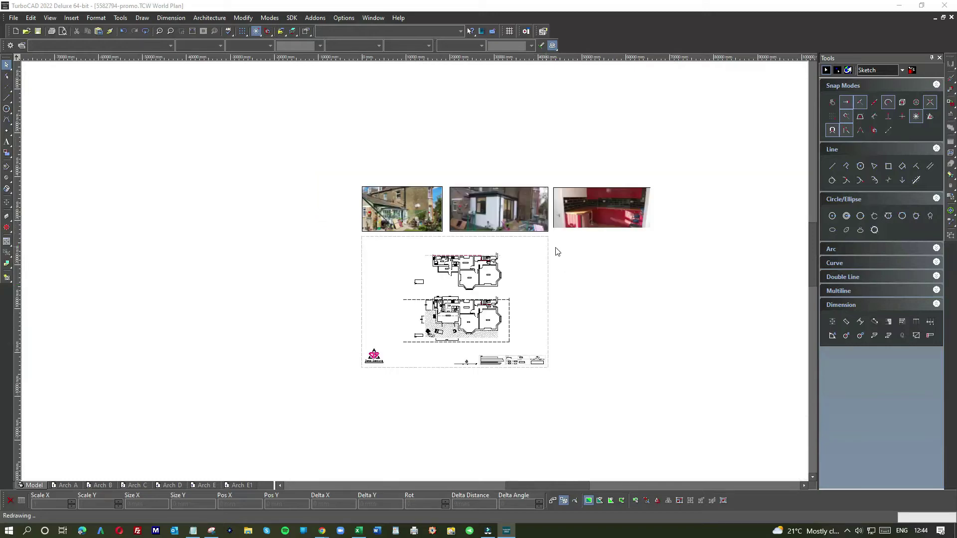
scroll(467, 296, up, 3)
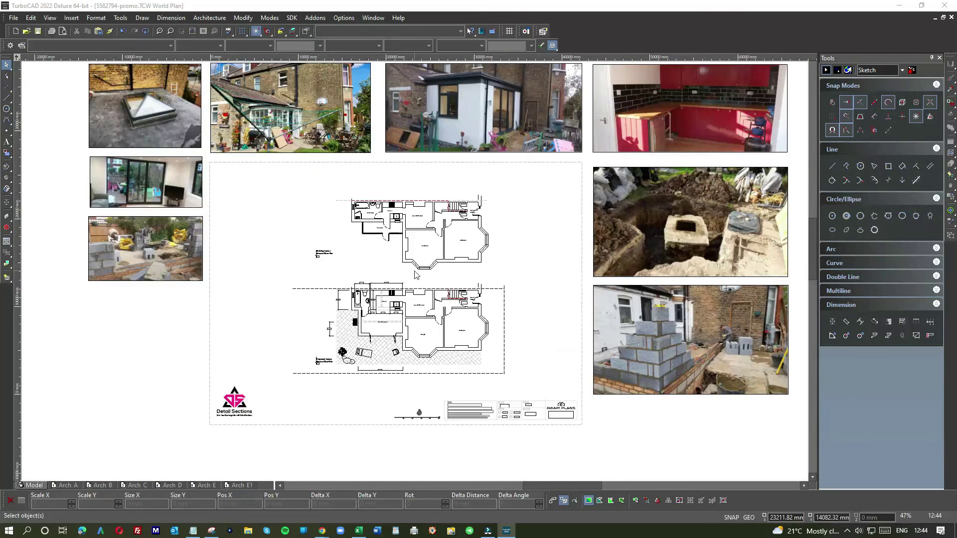
scroll(416, 275, up, 3)
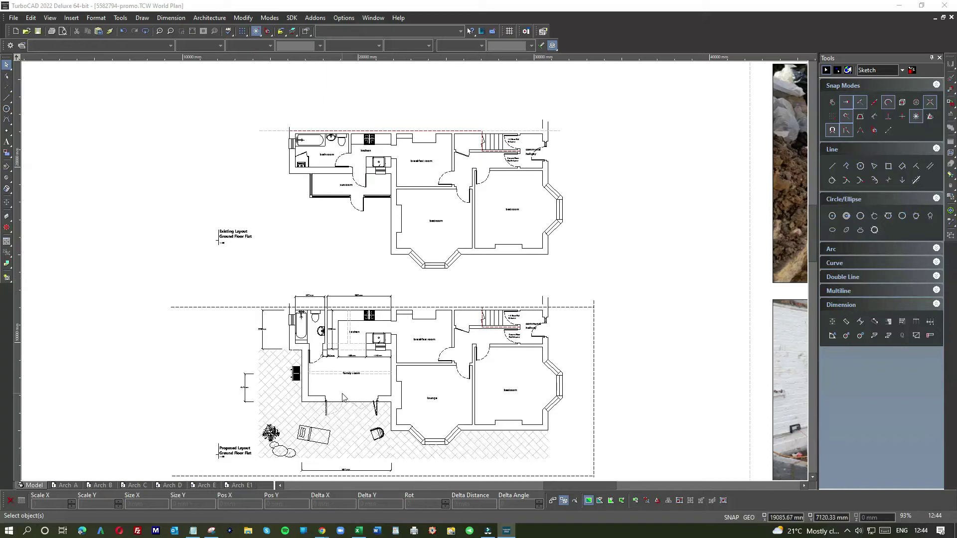
scroll(352, 383, up, 2)
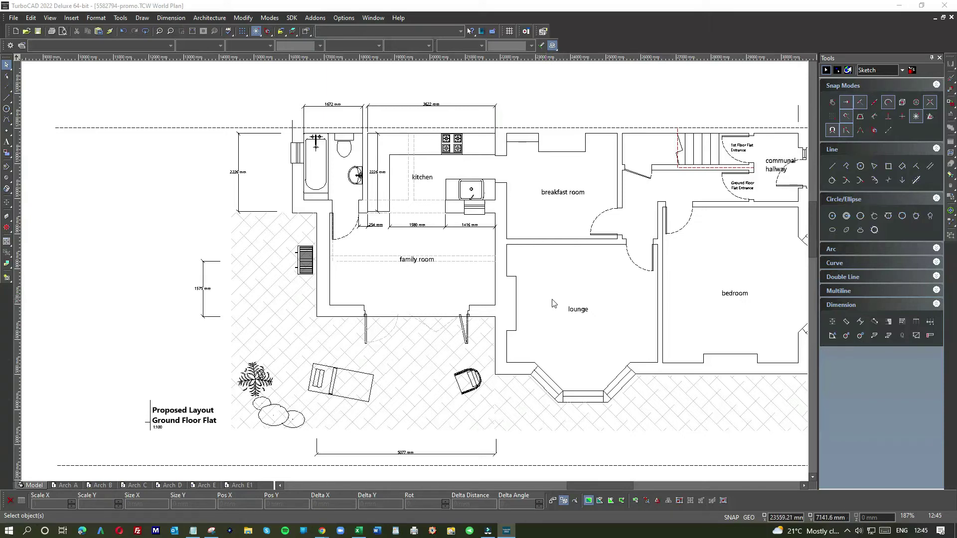
scroll(419, 345, down, 3)
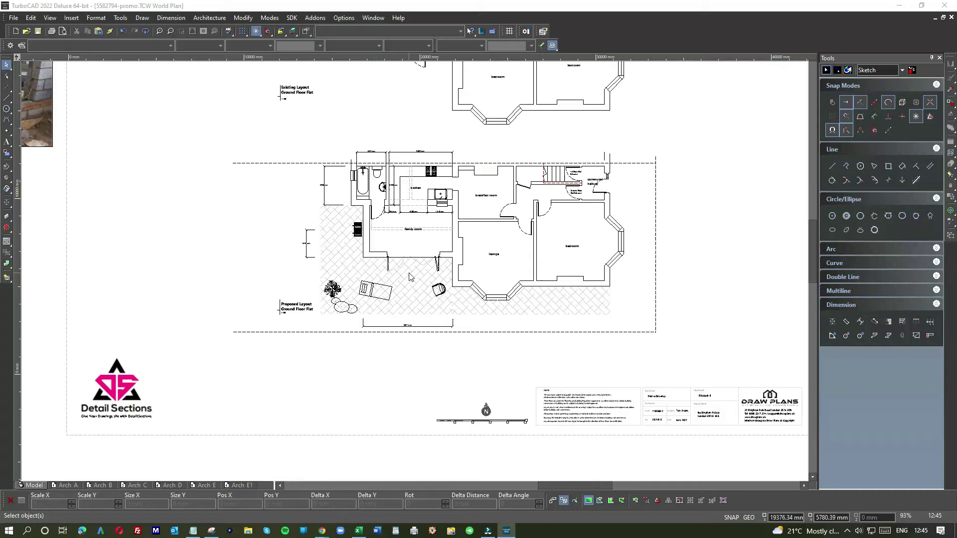
scroll(418, 271, up, 3)
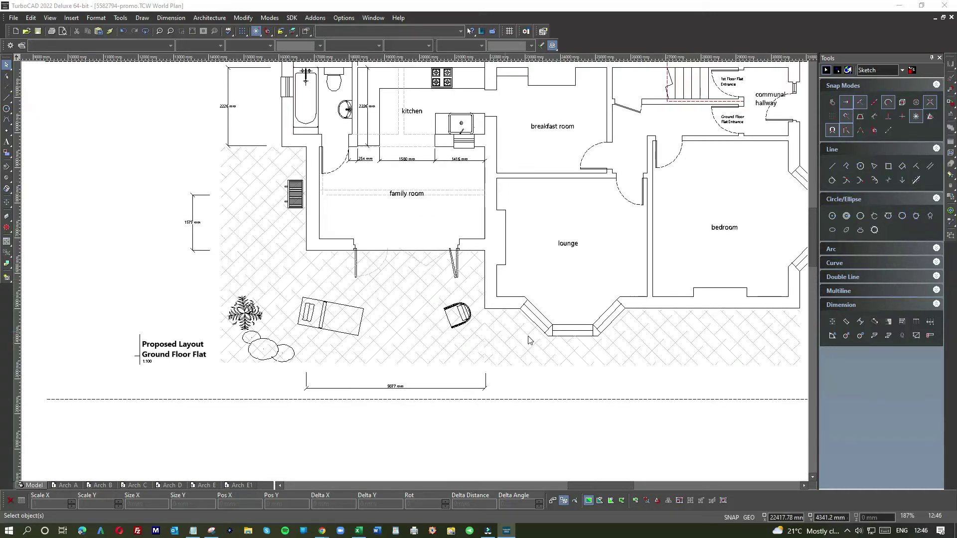
scroll(636, 344, down, 3)
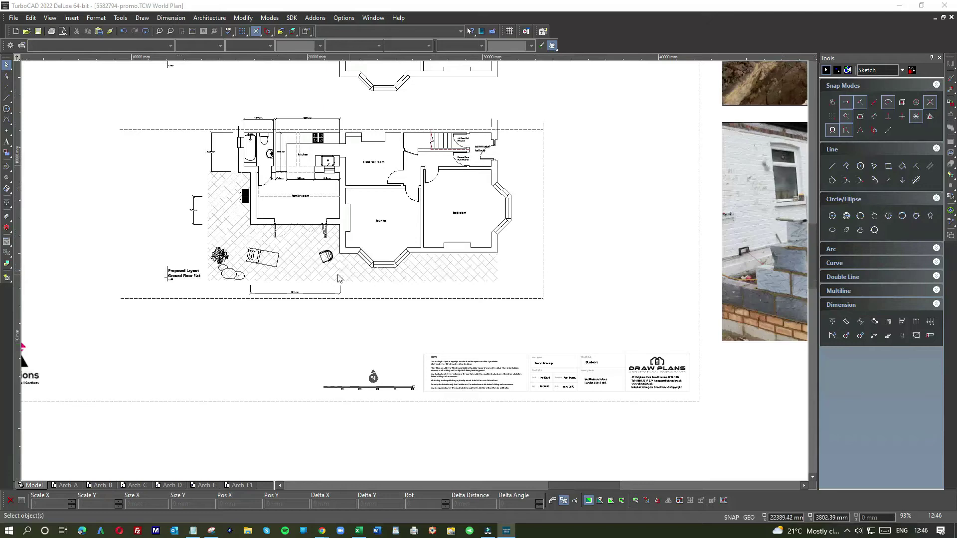
Step: Inspect the exterior photo of the finished extension, focusing on the base of the white wall and the folding doors
scroll(450, 277, down, 3)
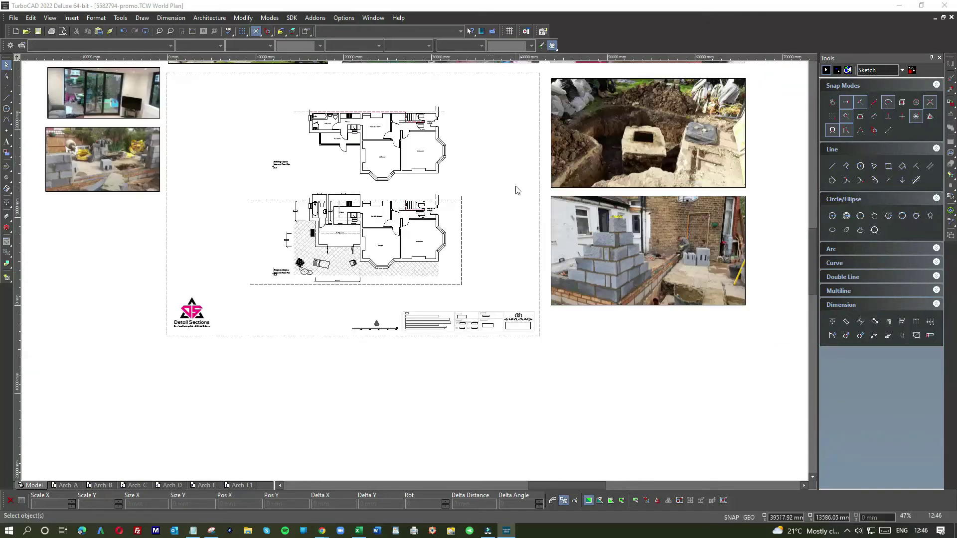
scroll(320, 135, down, 3)
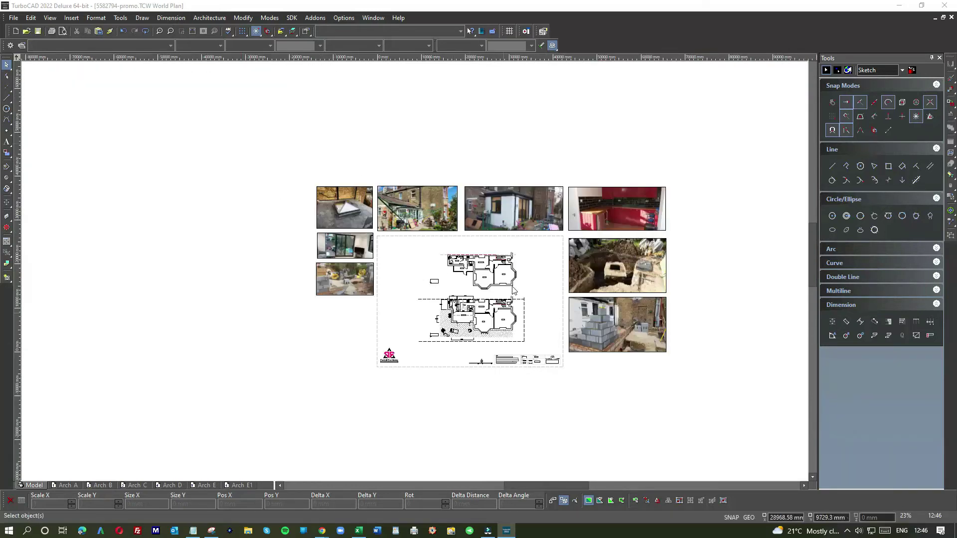
scroll(527, 228, up, 3)
scroll(418, 272, up, 3)
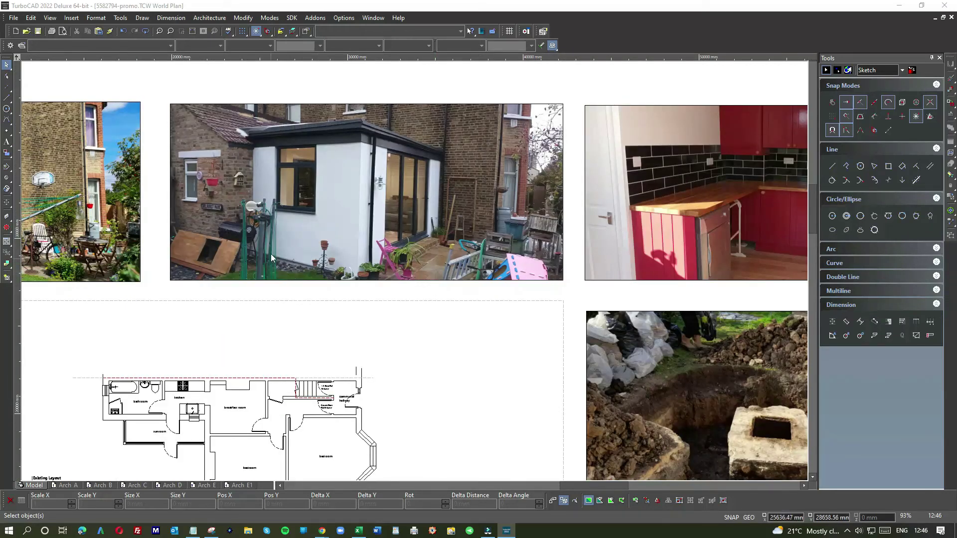
scroll(270, 253, up, 3)
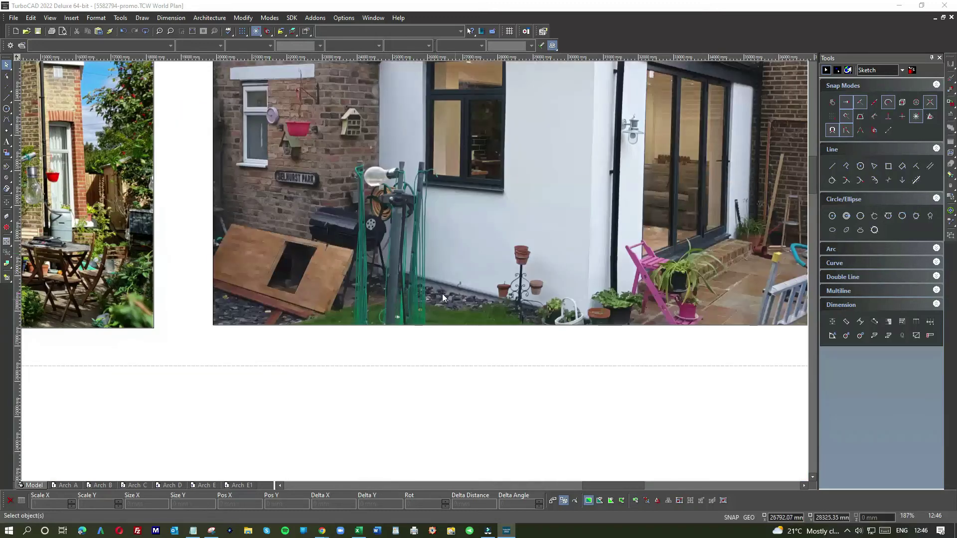
scroll(438, 292, down, 3)
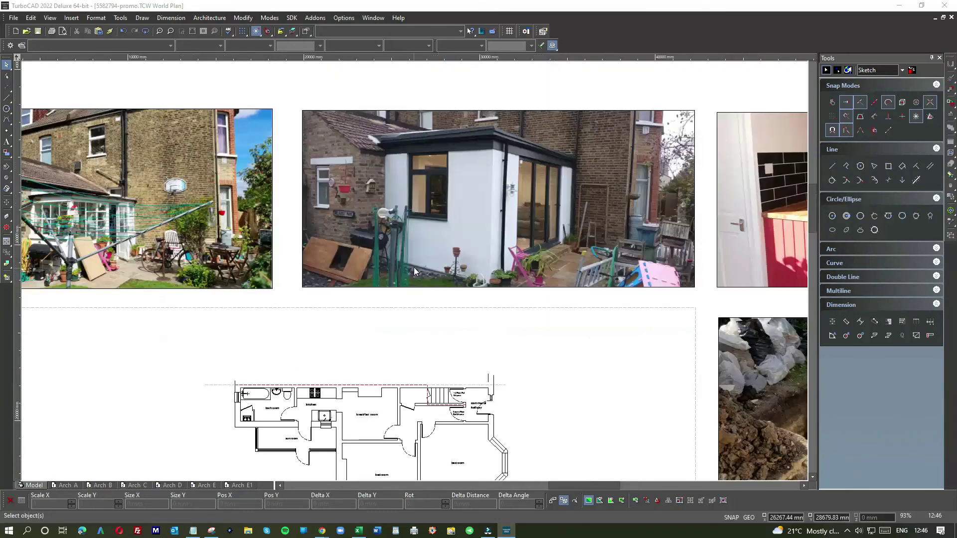
Step: Review how the kitchen, breakfast room, family room and lounge connect in the proposed ground floor layout
scroll(418, 250, down, 3)
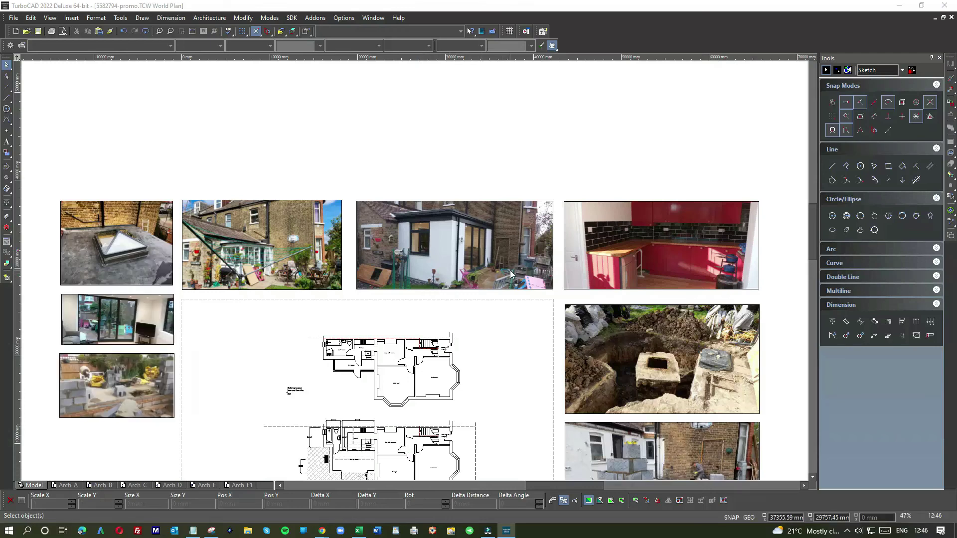
scroll(508, 275, down, 3)
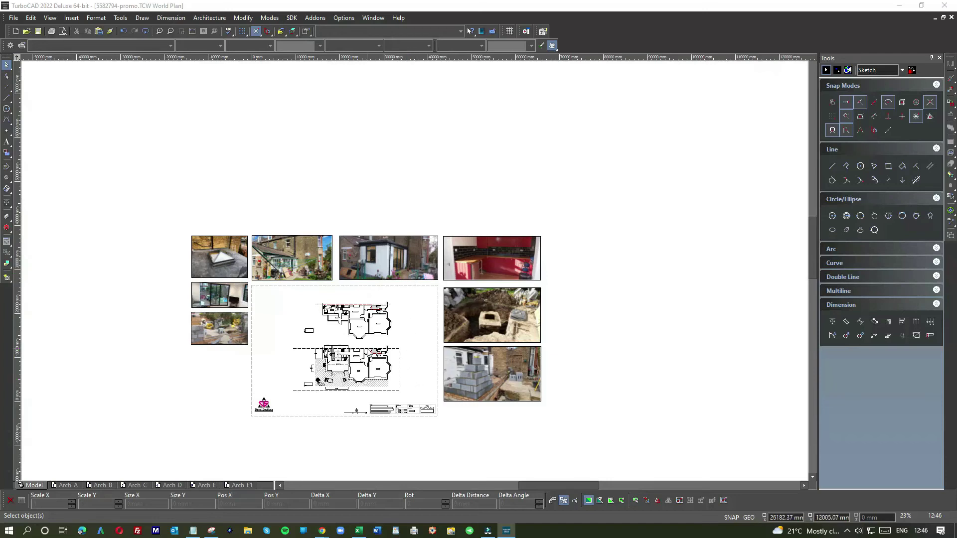
scroll(321, 426, up, 3)
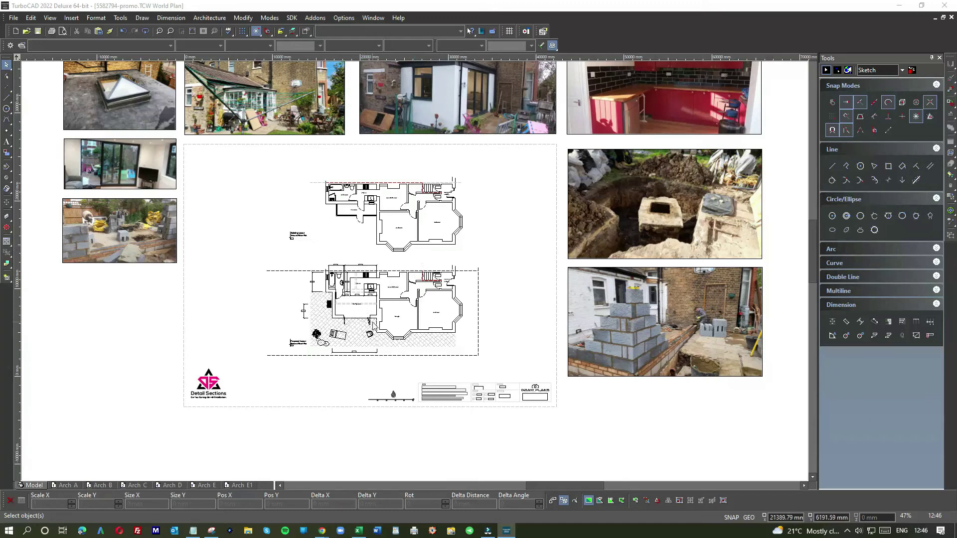
scroll(371, 327, up, 3)
scroll(415, 265, up, 3)
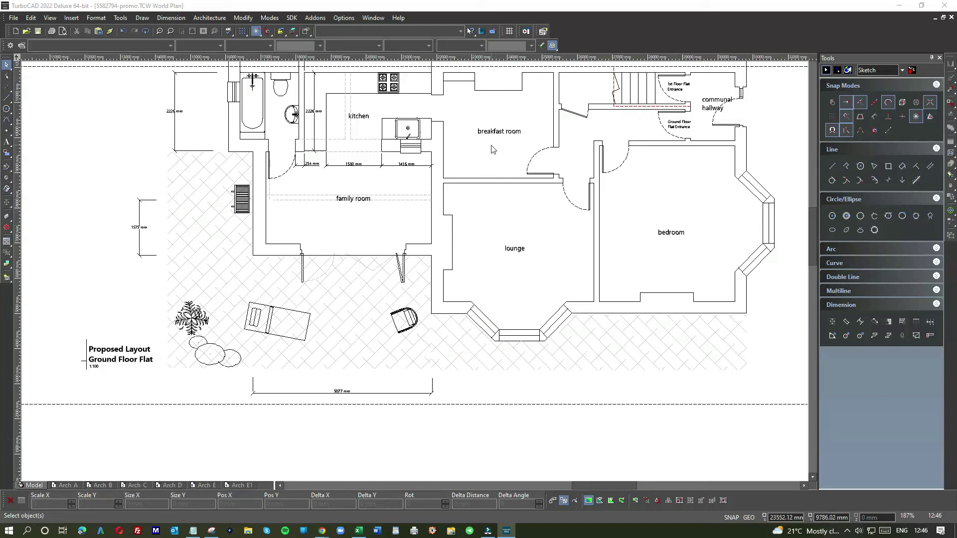
scroll(492, 149, down, 5)
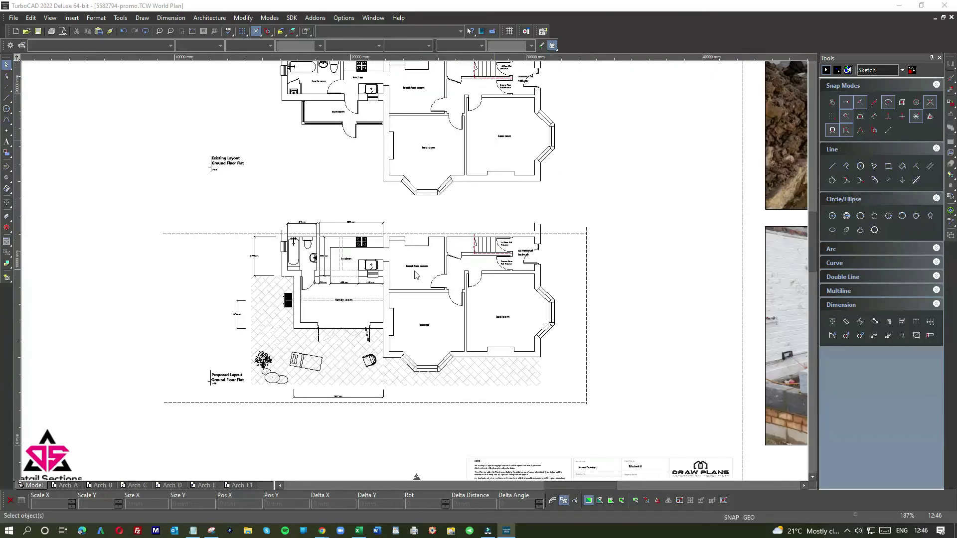
scroll(415, 272, up, 5)
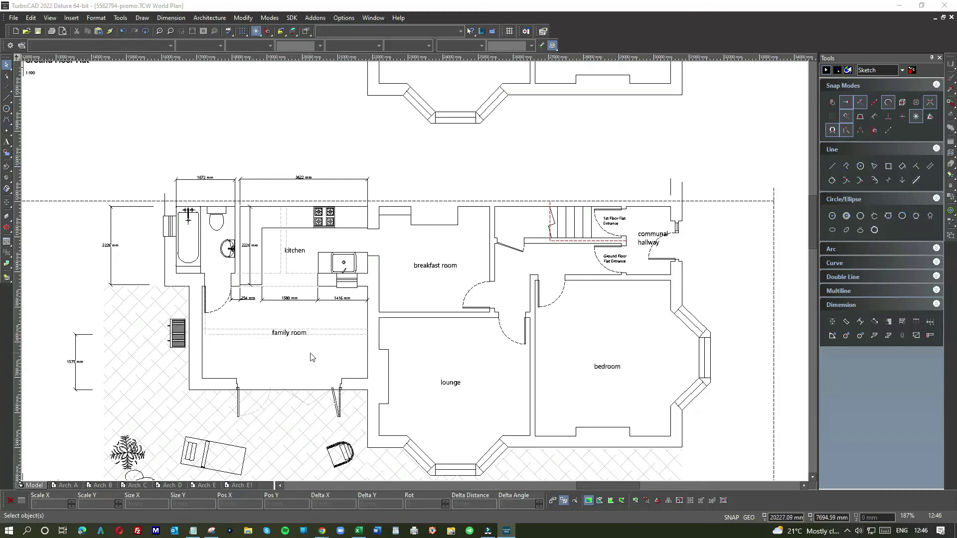
Step: Examine the proposed layout's communal hallway, flat entrances and site boundary, and compare the whole plan with the existing layout
scroll(312, 358, down, 2)
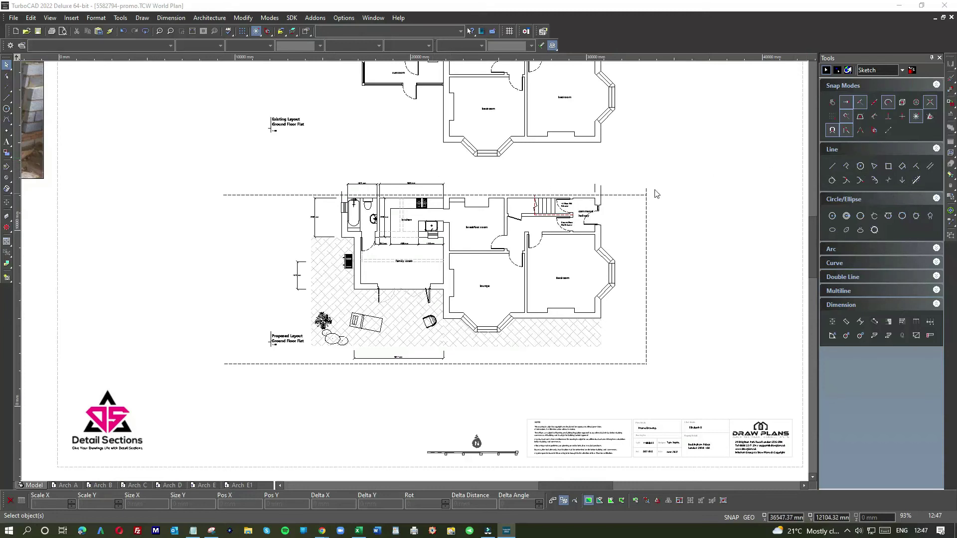
scroll(415, 274, up, 2)
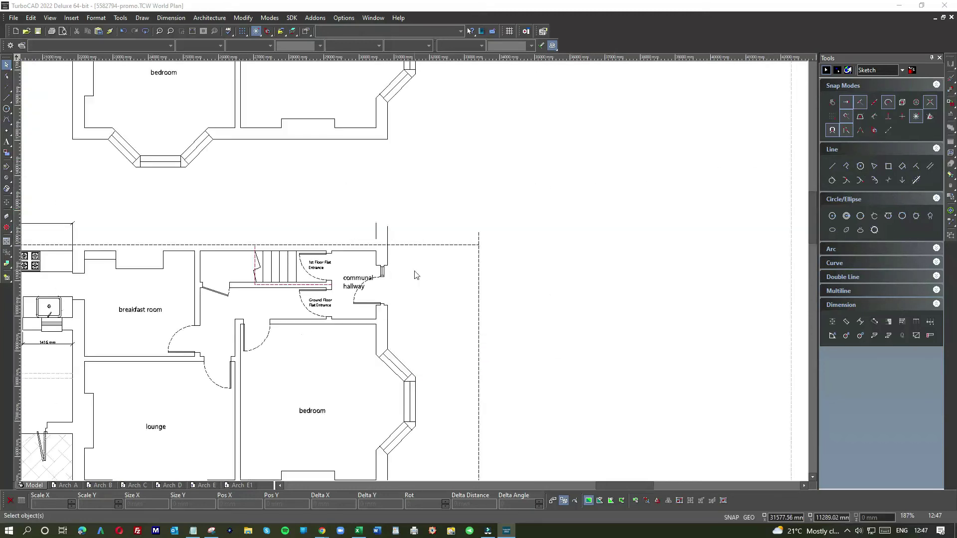
scroll(328, 281, down, 2)
scroll(328, 282, down, 2)
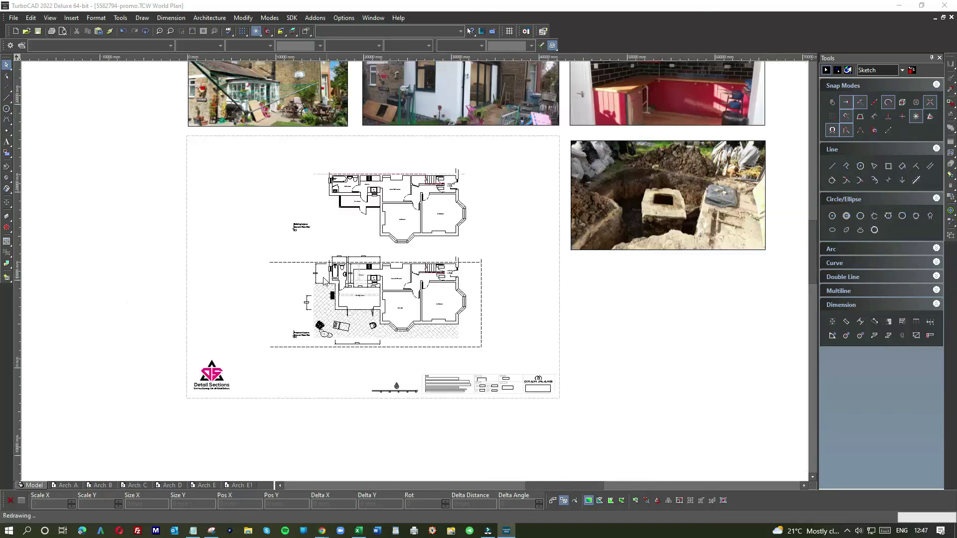
scroll(395, 278, up, 2)
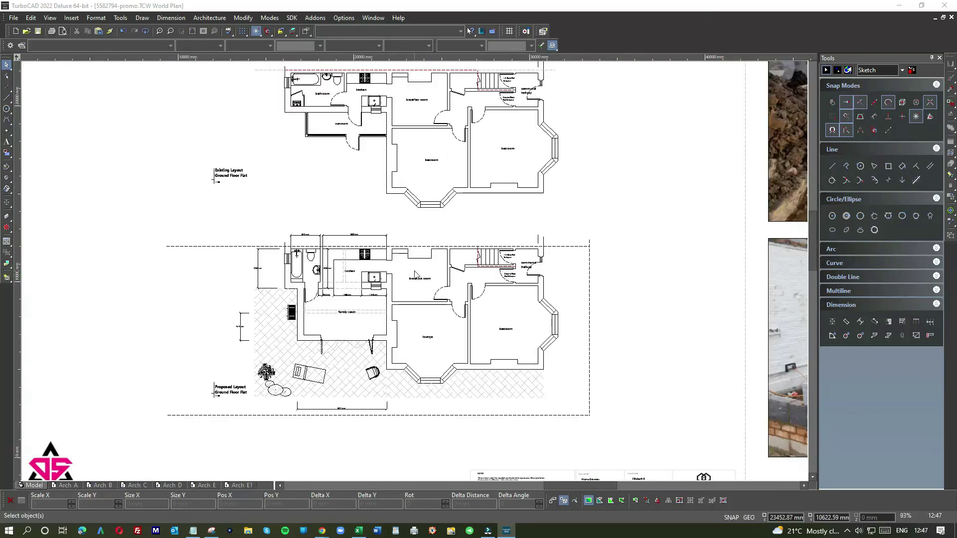